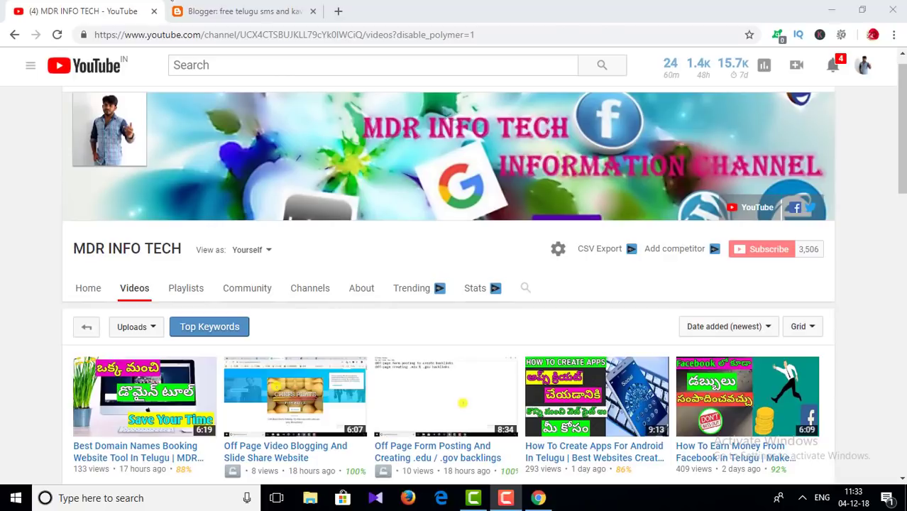
In Blogger, open the Pawan Kalyan post for editing, add the label HERO and update the post.
{"action": "left_click", "coordinate": [206, 8]}
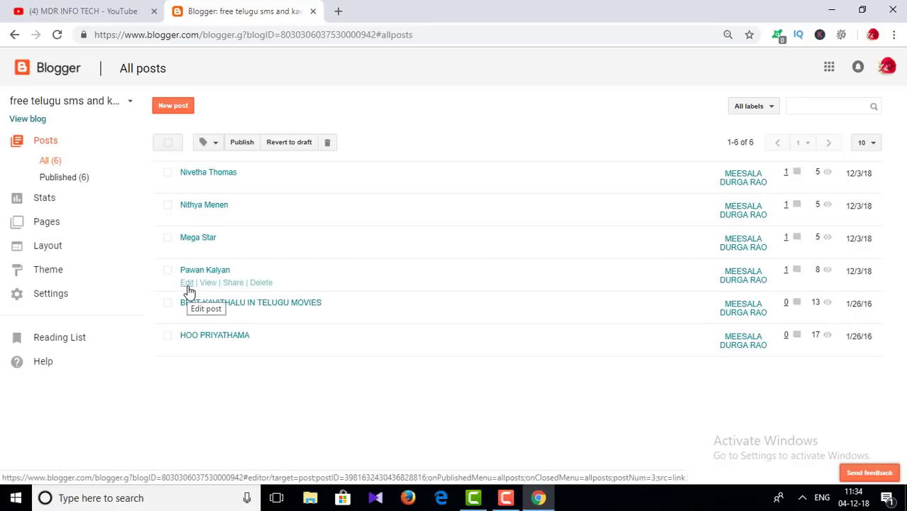
{"action": "left_click", "coordinate": [188, 287]}
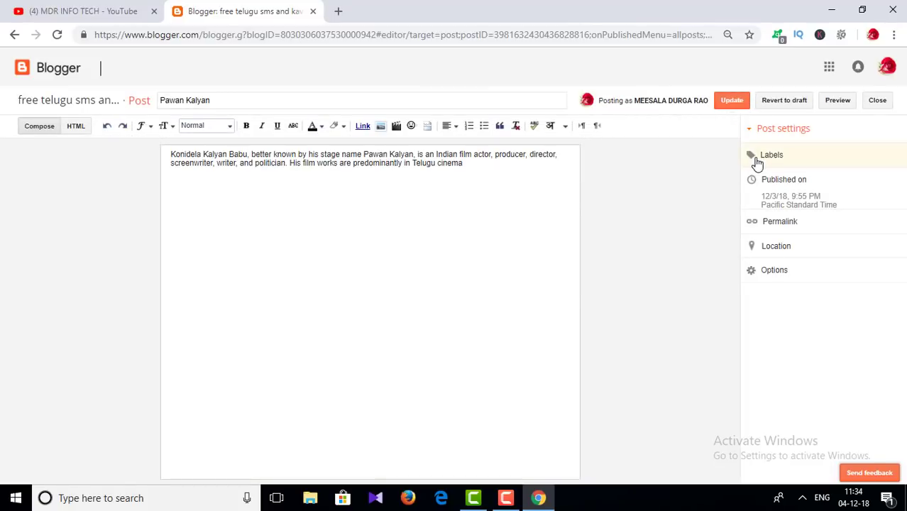
{"action": "left_click", "coordinate": [769, 163]}
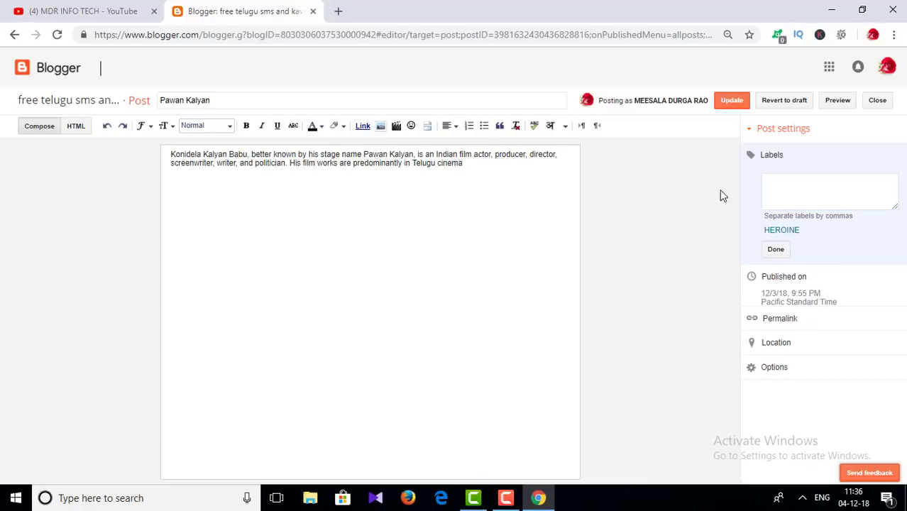
{"action": "left_click", "coordinate": [768, 184]}
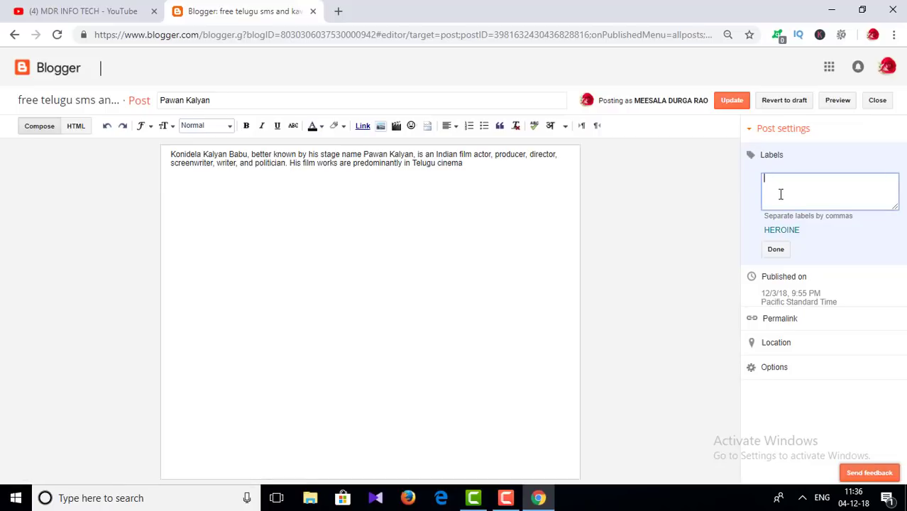
{"action": "type", "text": "HEO"}
{"action": "key", "text": "ctrl+a"}
{"action": "type", "text": "HERO"}
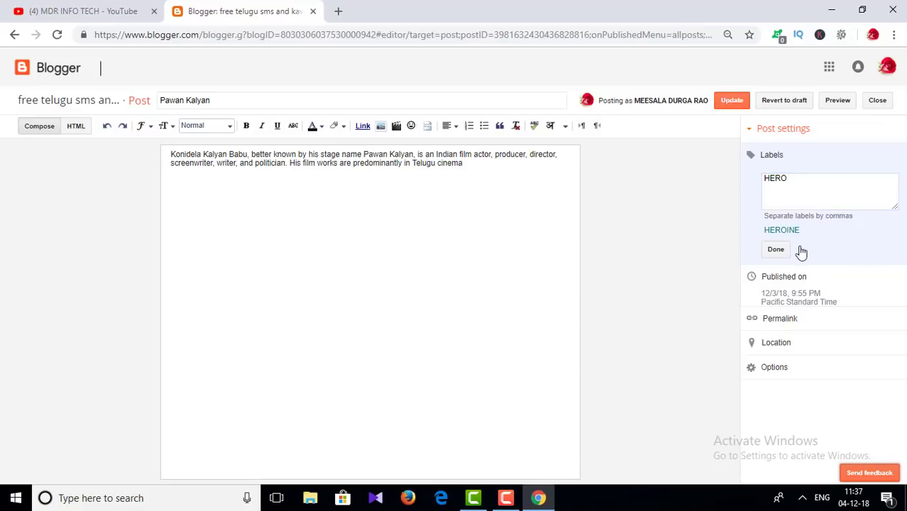
{"action": "left_click", "coordinate": [773, 251]}
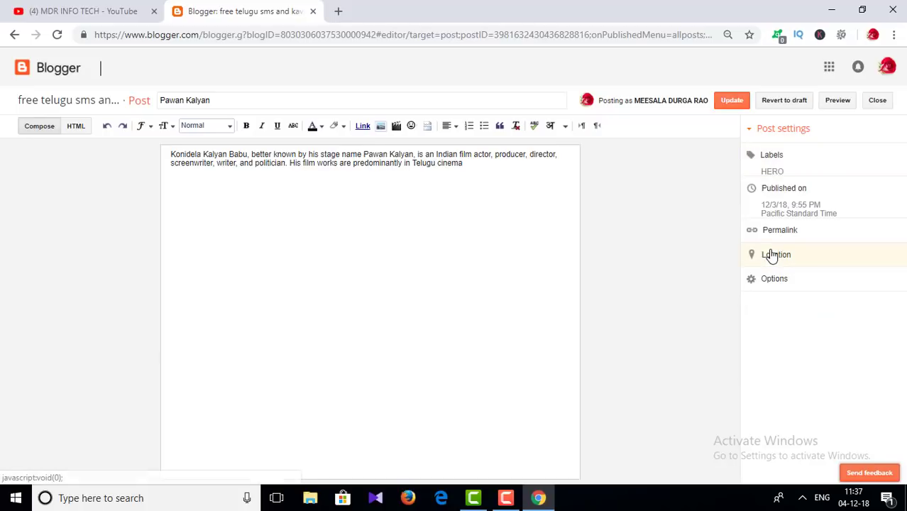
{"action": "left_click", "coordinate": [731, 101]}
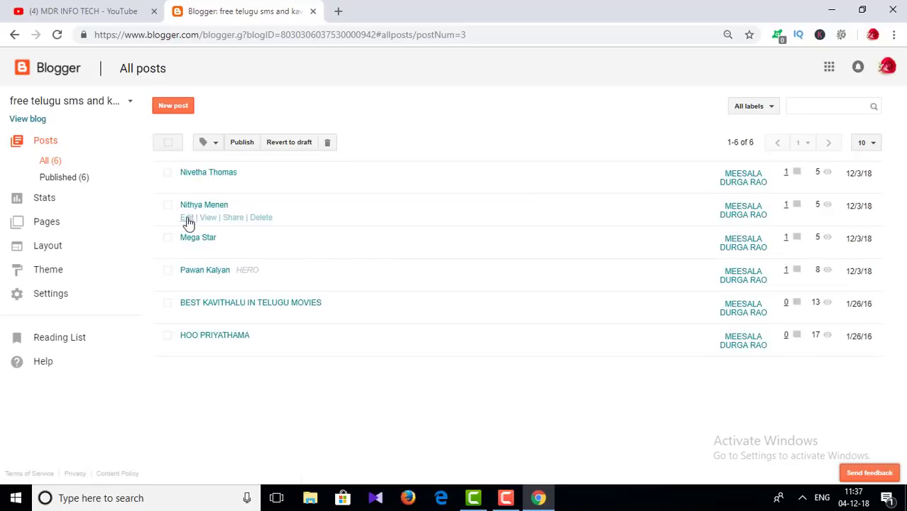
Edit the Nithya Menen post, add the label HEROINE and update the post.
{"action": "left_click", "coordinate": [187, 219]}
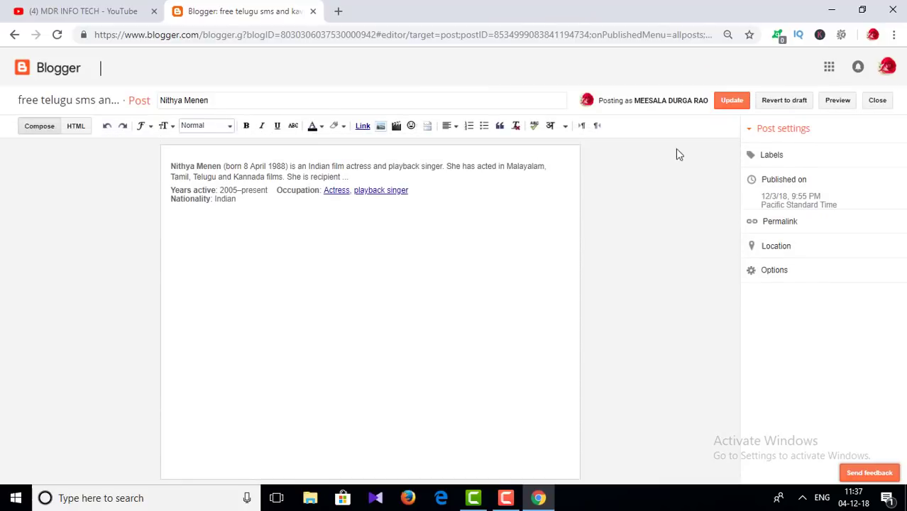
{"action": "left_click", "coordinate": [769, 156]}
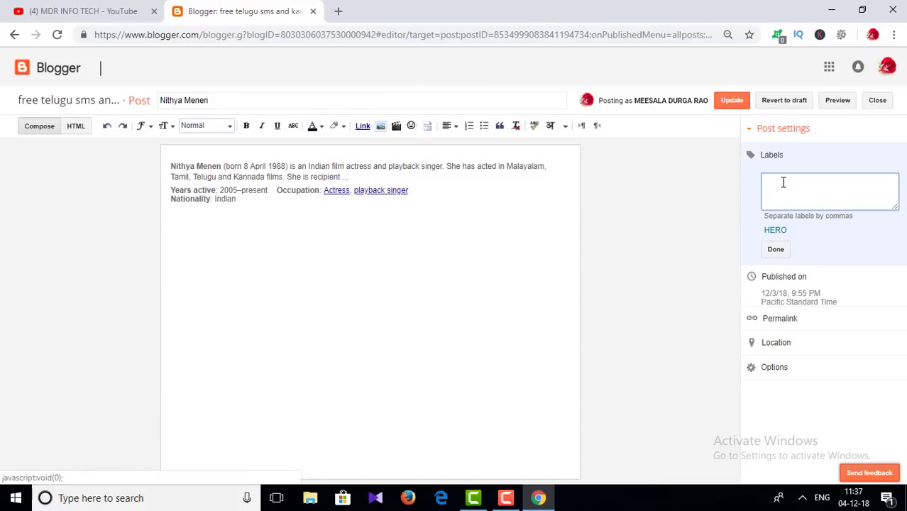
{"action": "type", "text": "HEROINE"}
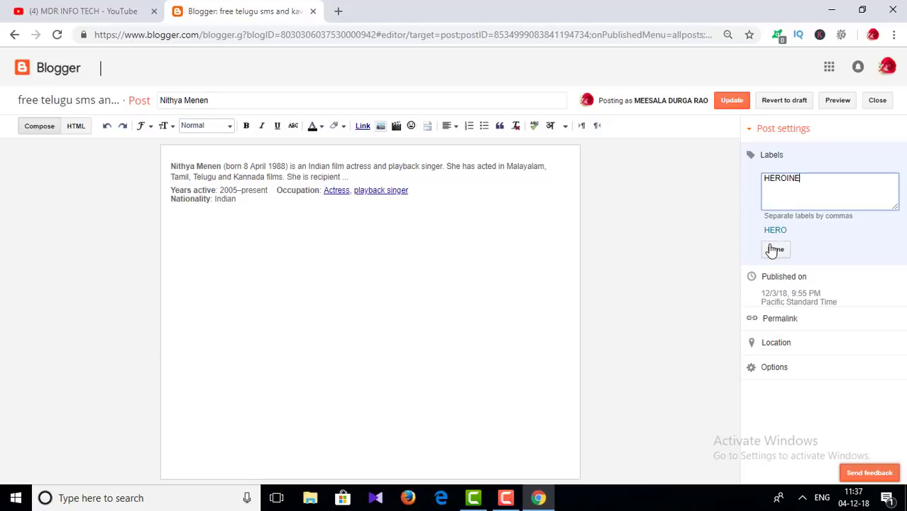
{"action": "left_click", "coordinate": [776, 250]}
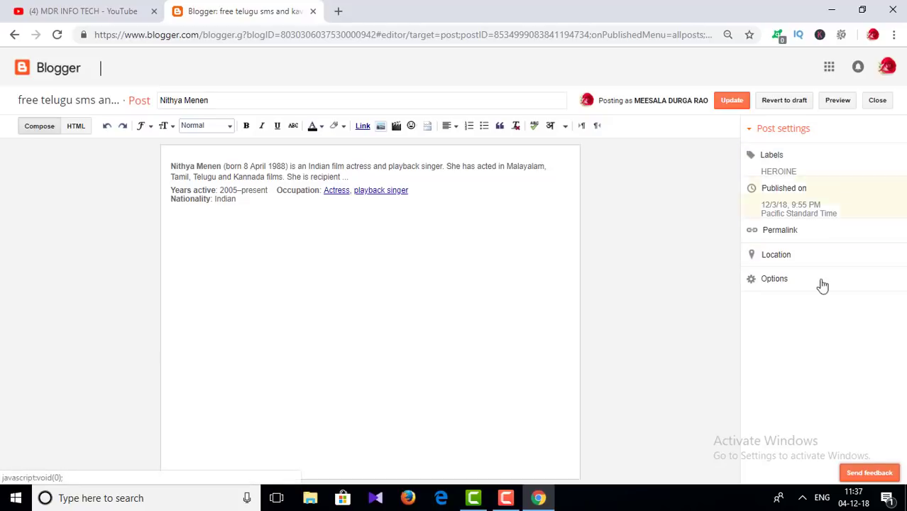
{"action": "left_click", "coordinate": [725, 100]}
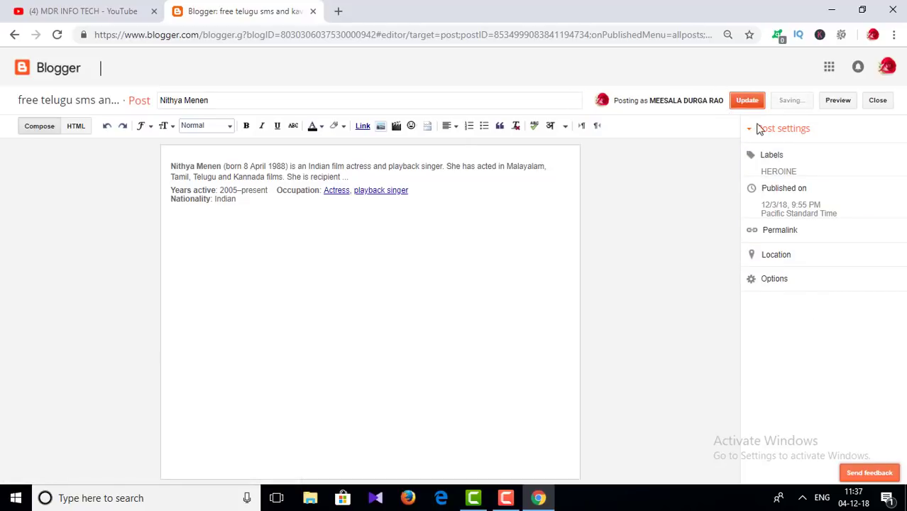
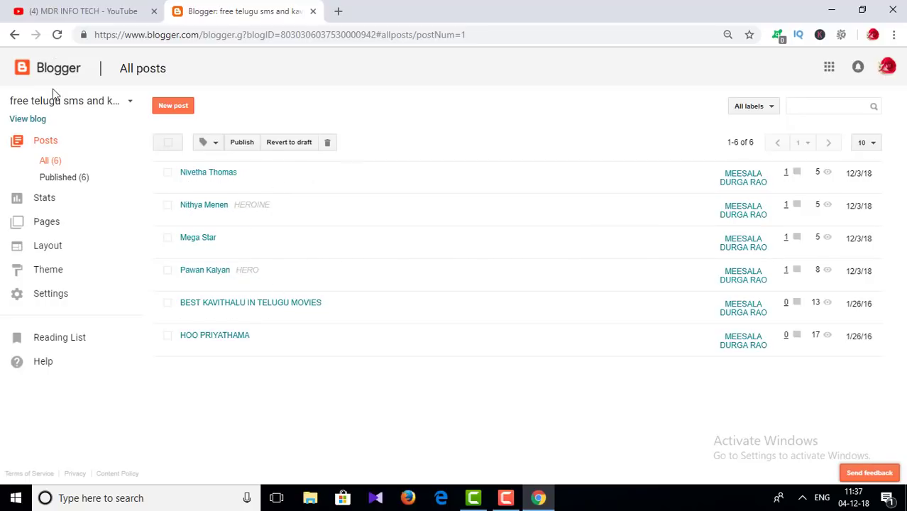
View the published blog, open the Pawan Kalyan post and follow its HERO label to the label page.
{"action": "left_click", "coordinate": [33, 121]}
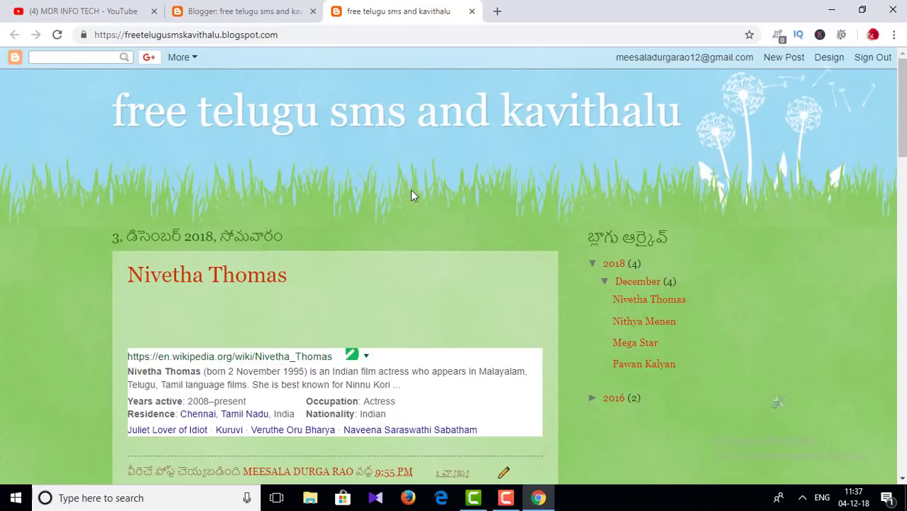
{"action": "left_click", "coordinate": [206, 8]}
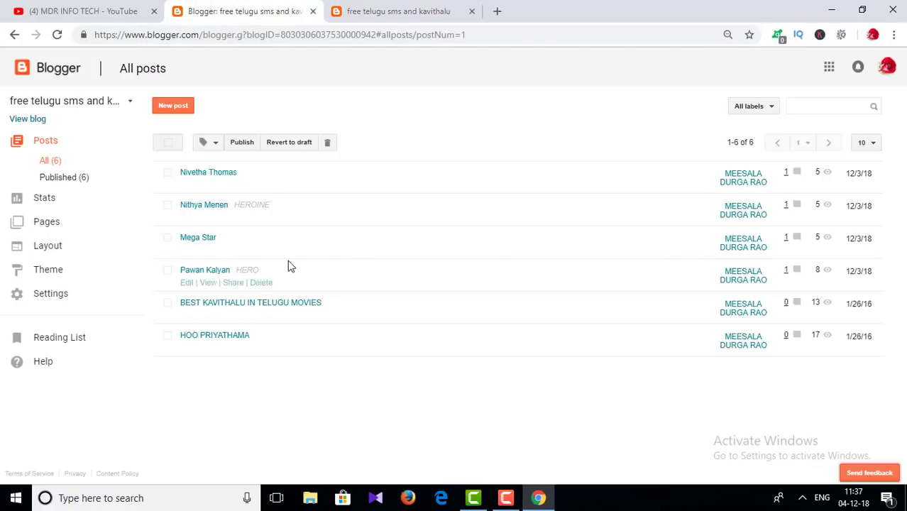
{"action": "left_click", "coordinate": [393, 9]}
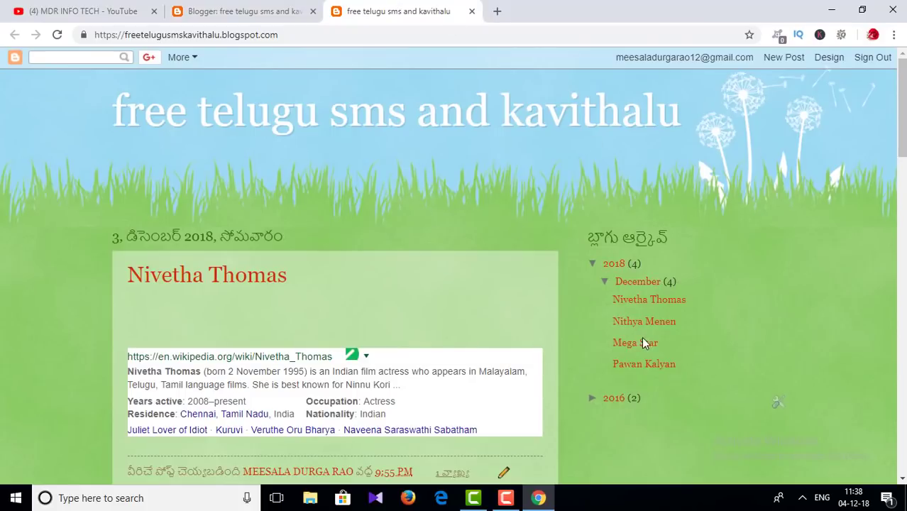
{"action": "left_click", "coordinate": [639, 369]}
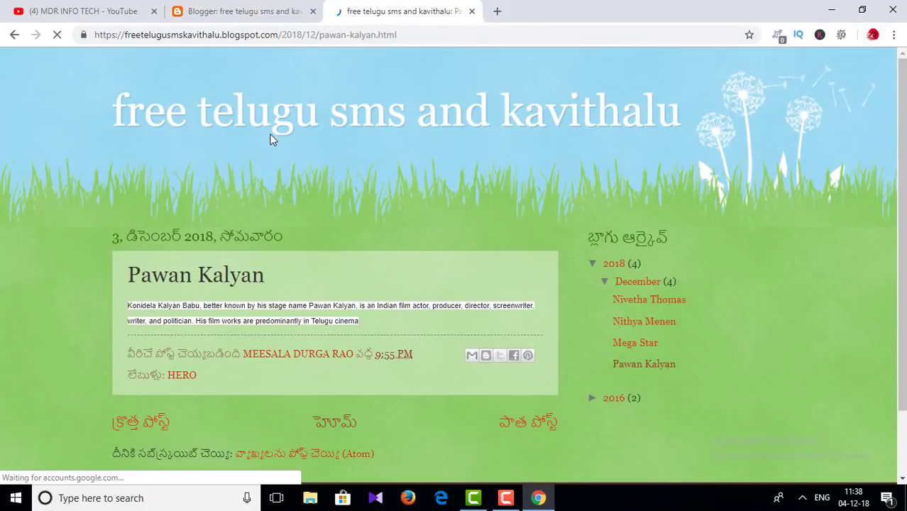
{"action": "scroll", "coordinate": [514, 226], "scroll_direction": "down", "scroll_amount": 2}
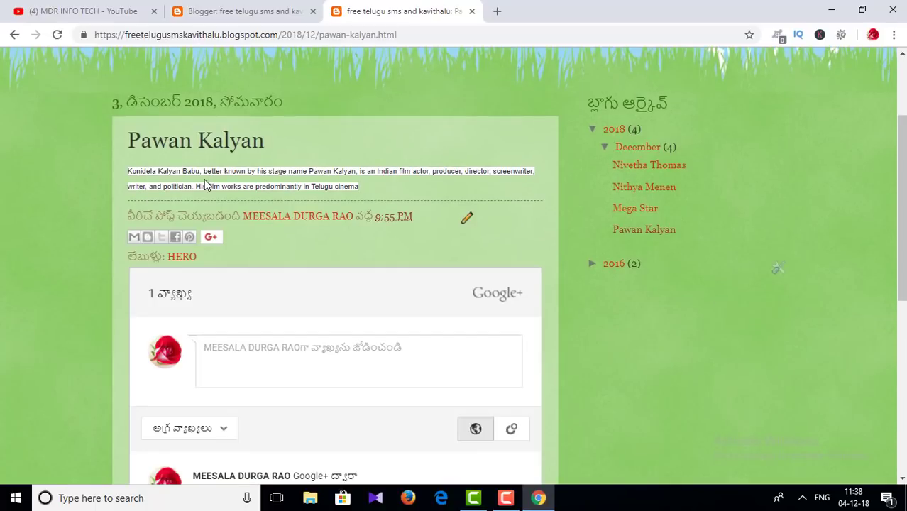
{"action": "left_click", "coordinate": [181, 262]}
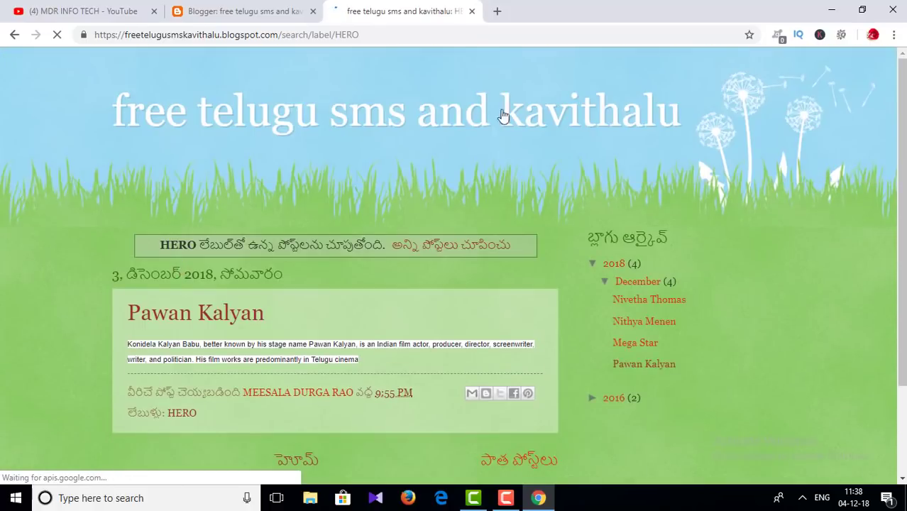
Copy the web address of the HERO label page.
{"action": "left_click", "coordinate": [363, 35]}
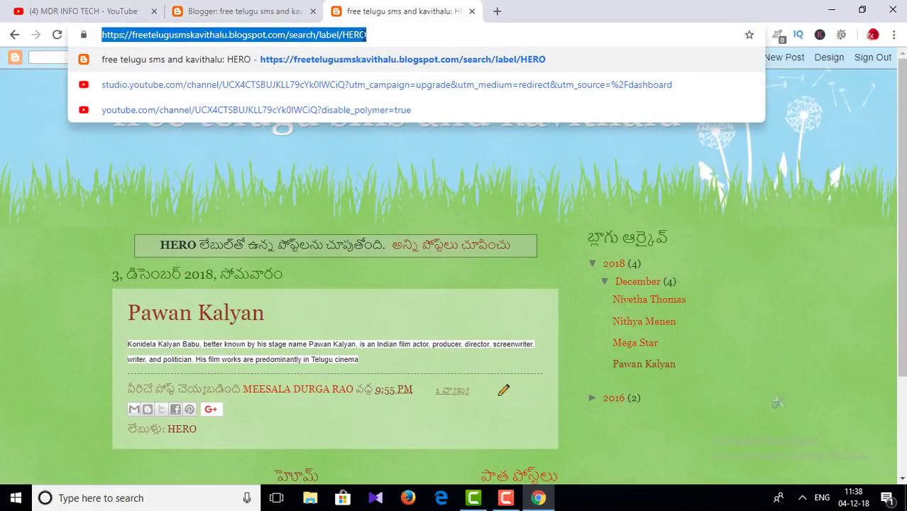
{"action": "right_click", "coordinate": [363, 35]}
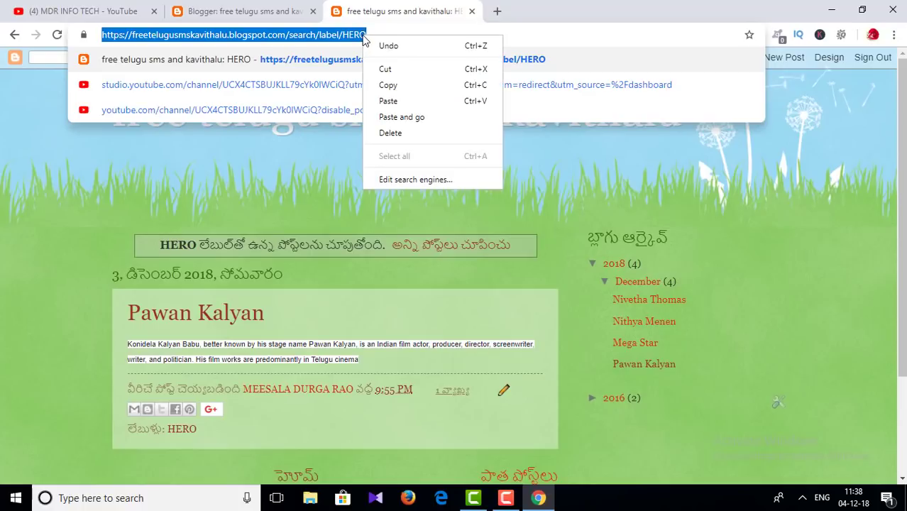
{"action": "left_click", "coordinate": [387, 85]}
Return to the Blogger dashboard and add a Pages gadget to the Cross-Column section of the blog layout.
{"action": "left_click", "coordinate": [281, 10]}
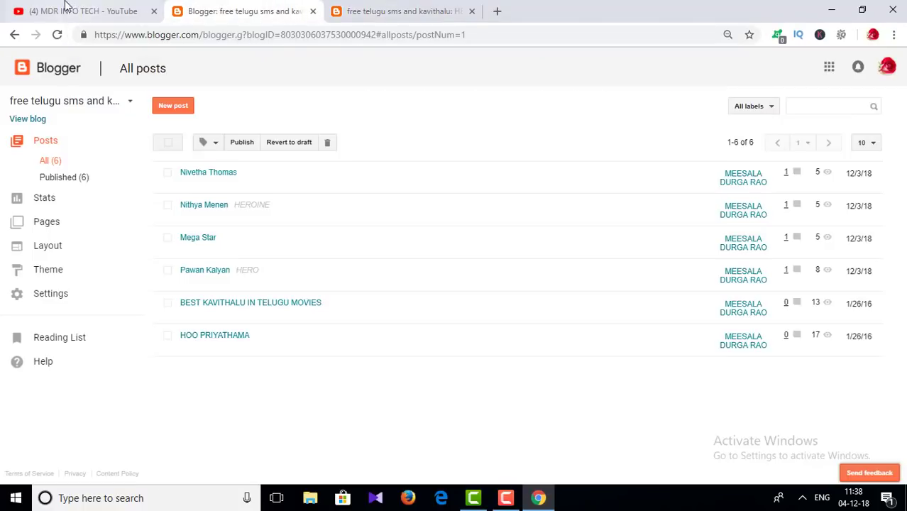
{"action": "left_click", "coordinate": [43, 250]}
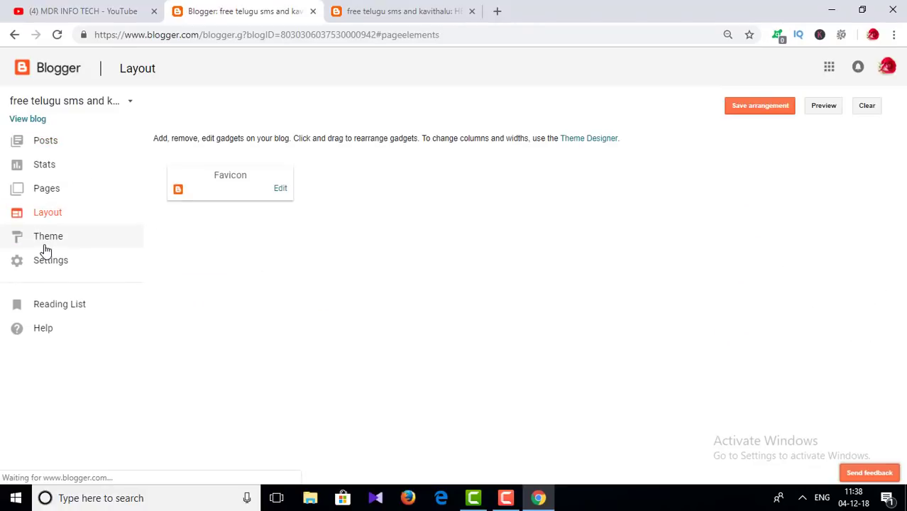
{"action": "scroll", "coordinate": [777, 245], "scroll_direction": "down", "scroll_amount": 2}
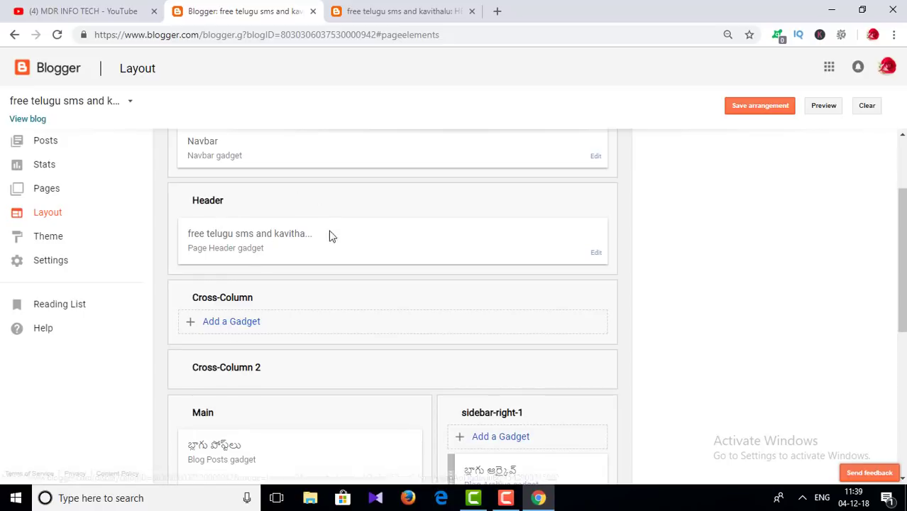
{"action": "left_click", "coordinate": [231, 322]}
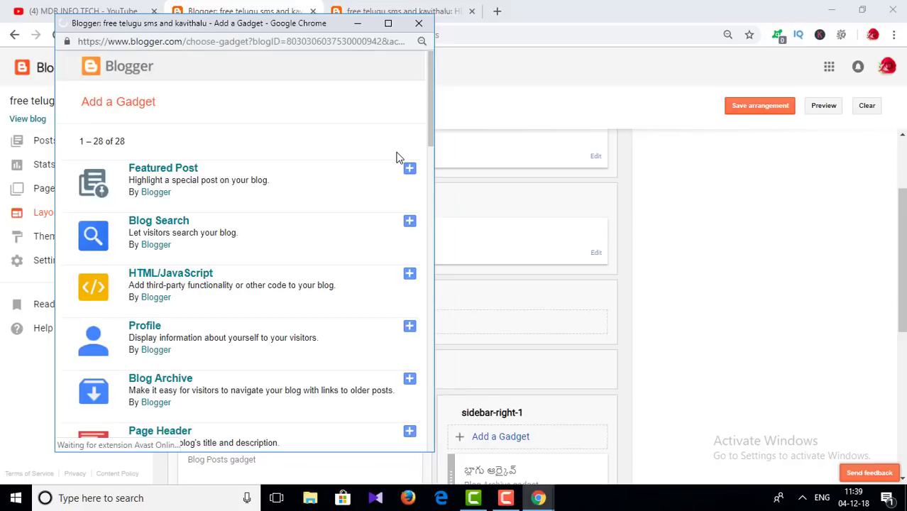
{"action": "left_click_drag", "start_coordinate": [431, 112], "coordinate": [435, 211]}
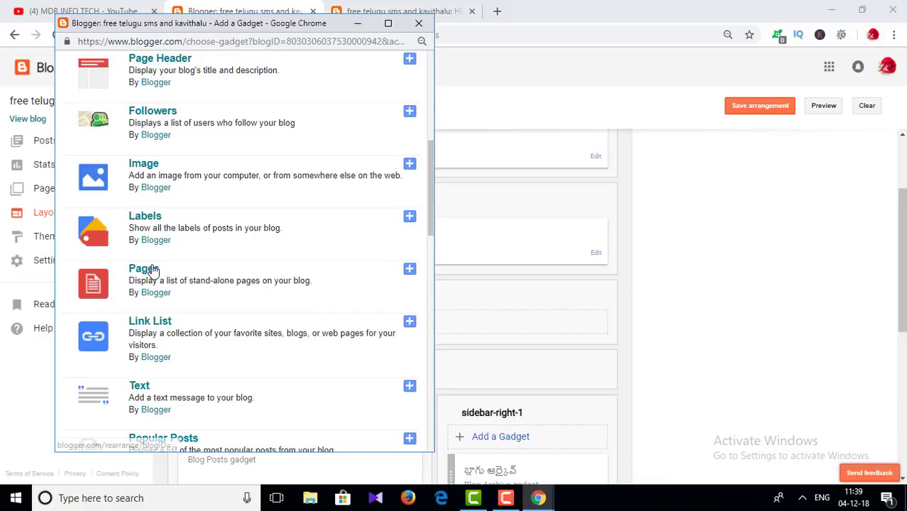
{"action": "left_click", "coordinate": [411, 272]}
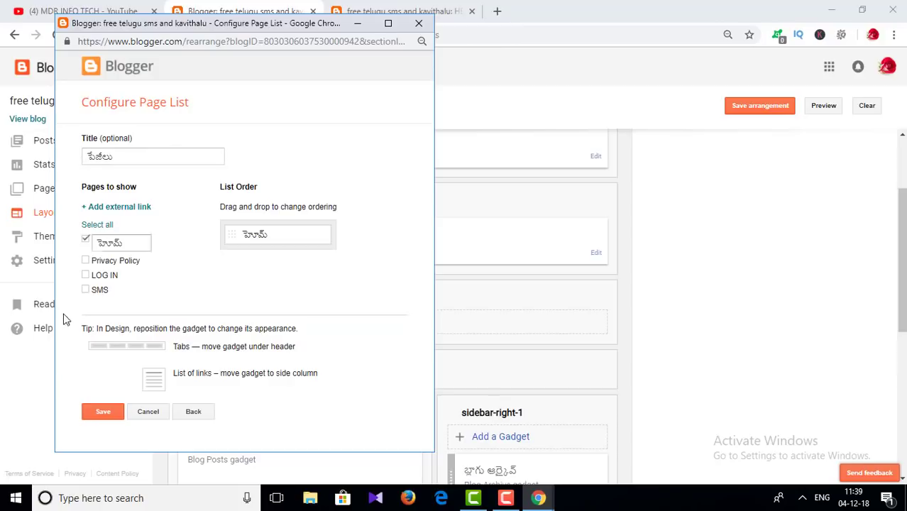
{"action": "left_click", "coordinate": [124, 211]}
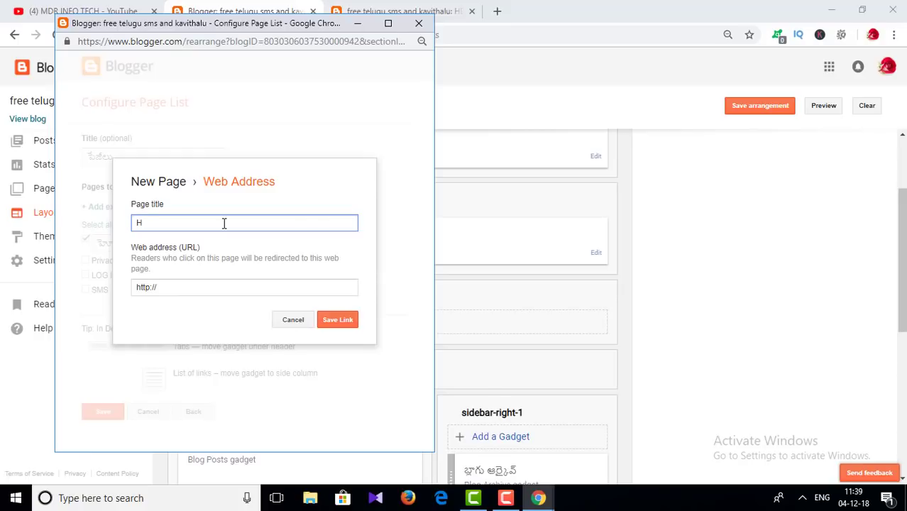
{"action": "key", "text": "Tab"}
{"action": "key", "text": "BackSpace"}
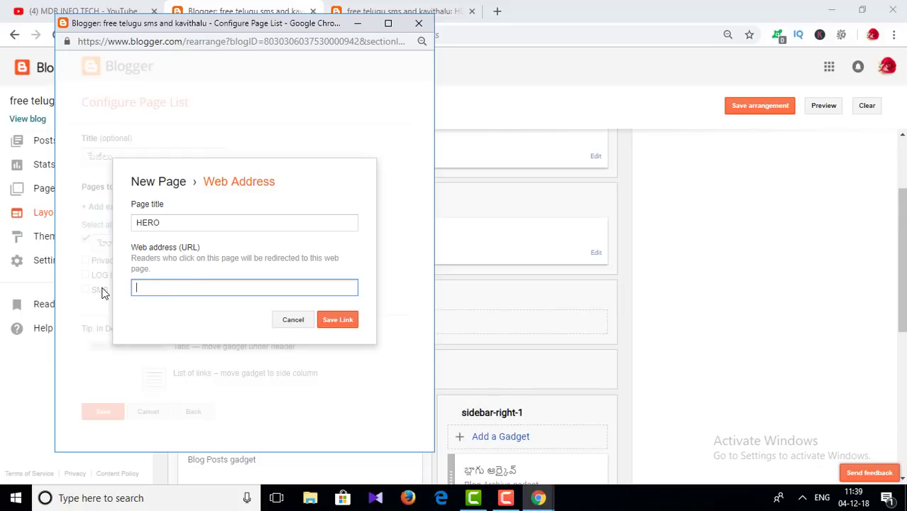
{"action": "right_click", "coordinate": [153, 292]}
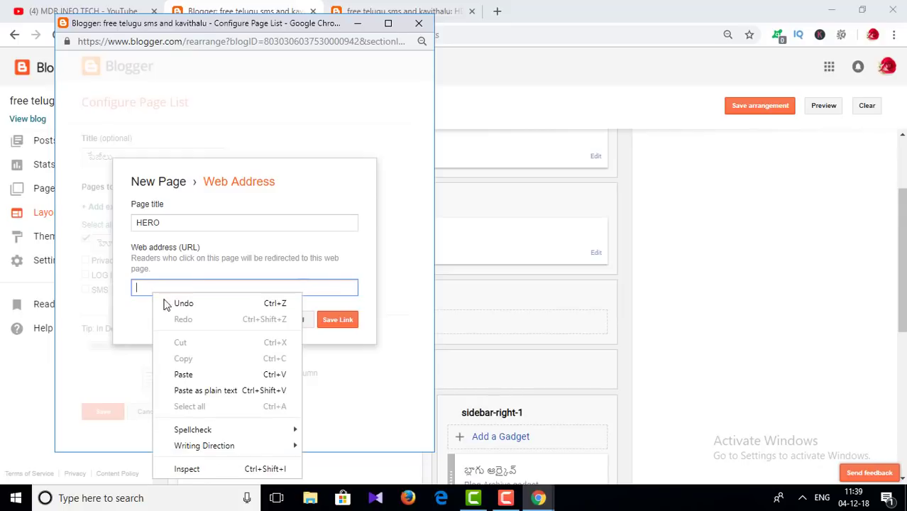
{"action": "left_click", "coordinate": [212, 374]}
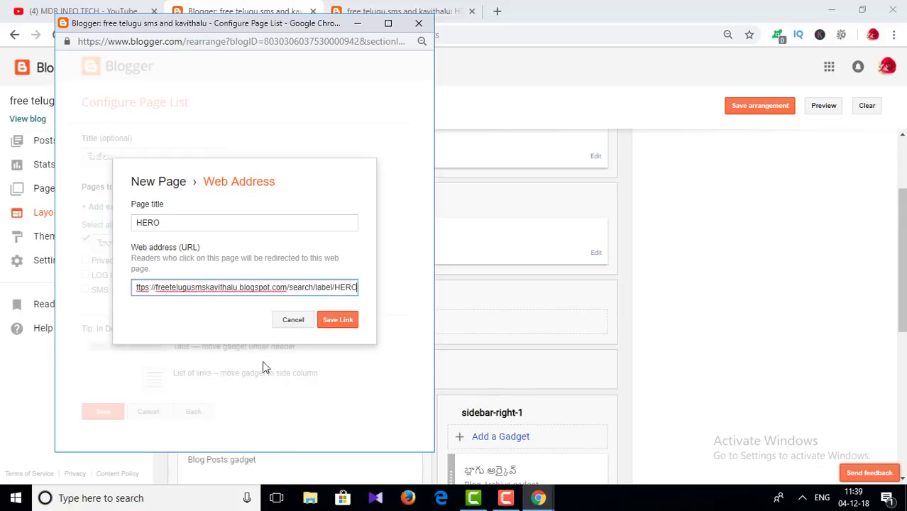
{"action": "left_click", "coordinate": [341, 320]}
{"action": "scroll", "coordinate": [319, 249], "scroll_direction": "down", "scroll_amount": 2}
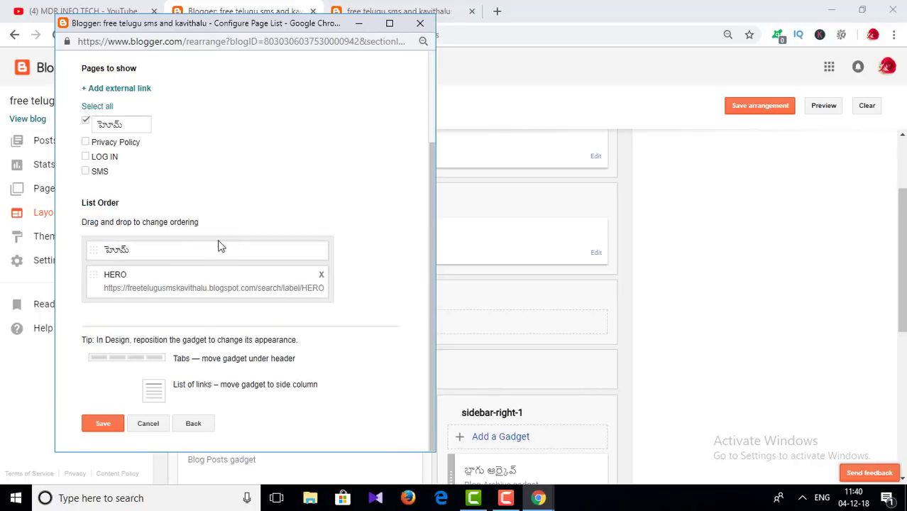
{"action": "left_click", "coordinate": [108, 424]}
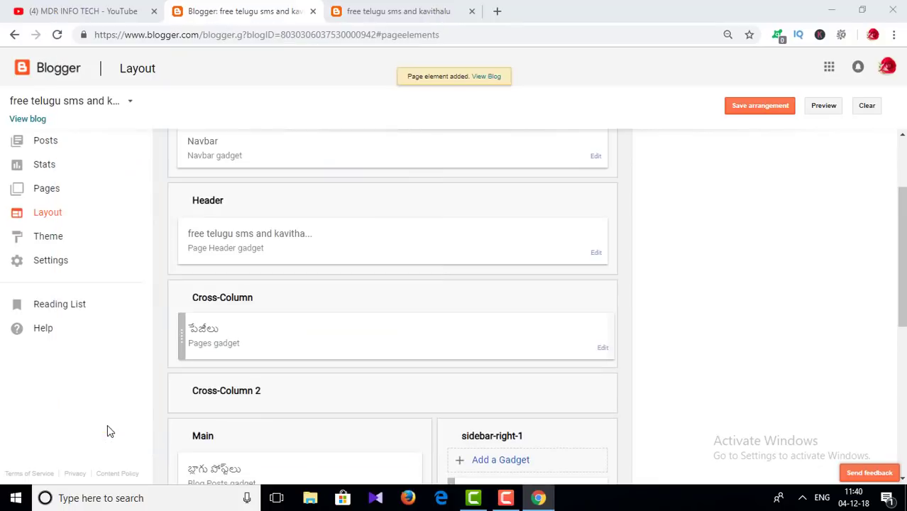
Switch to the published blog's home page and reload it to check the menu under the header.
{"action": "left_click", "coordinate": [399, 9]}
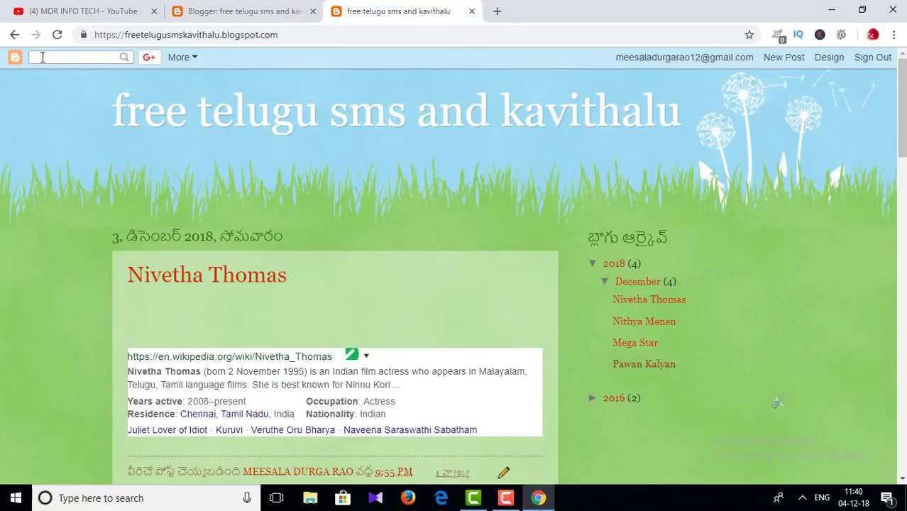
{"action": "left_click", "coordinate": [57, 35]}
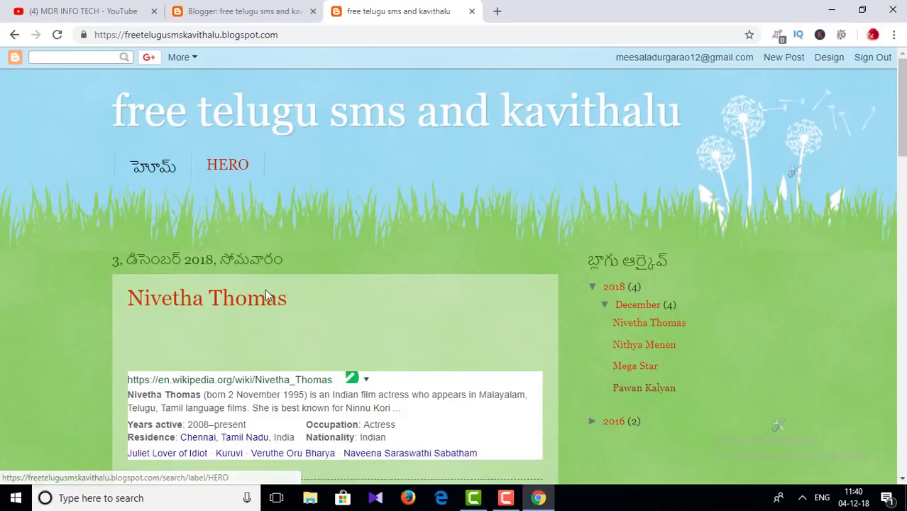
Return to the Blogger dashboard, open the list of all posts and filter it by the HEROINE label.
{"action": "left_click", "coordinate": [263, 6]}
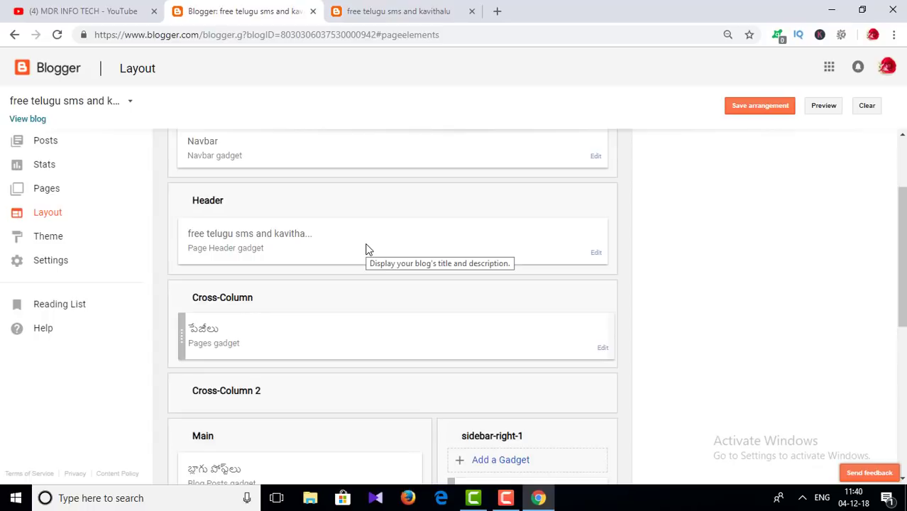
{"action": "left_click", "coordinate": [347, 6]}
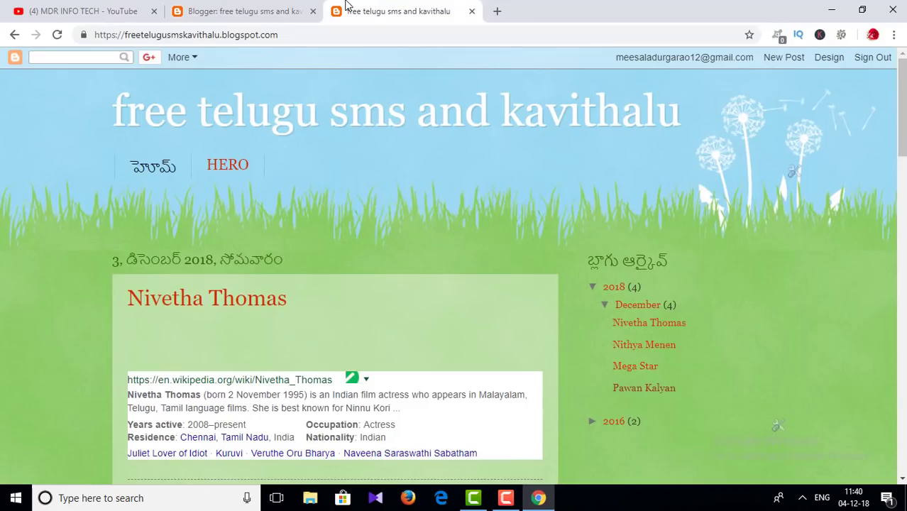
{"action": "left_click", "coordinate": [203, 11]}
{"action": "left_click", "coordinate": [42, 145]}
{"action": "mouse_move", "coordinate": [243, 205]}
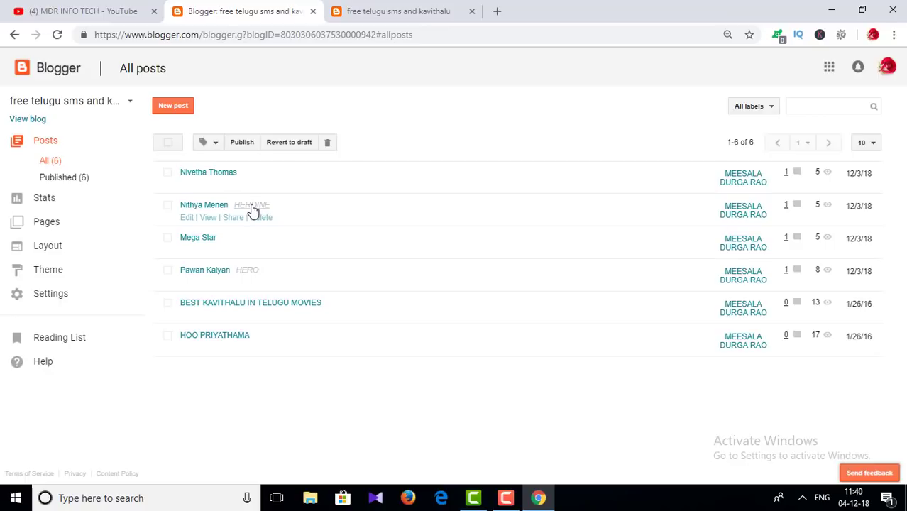
{"action": "left_click", "coordinate": [251, 206]}
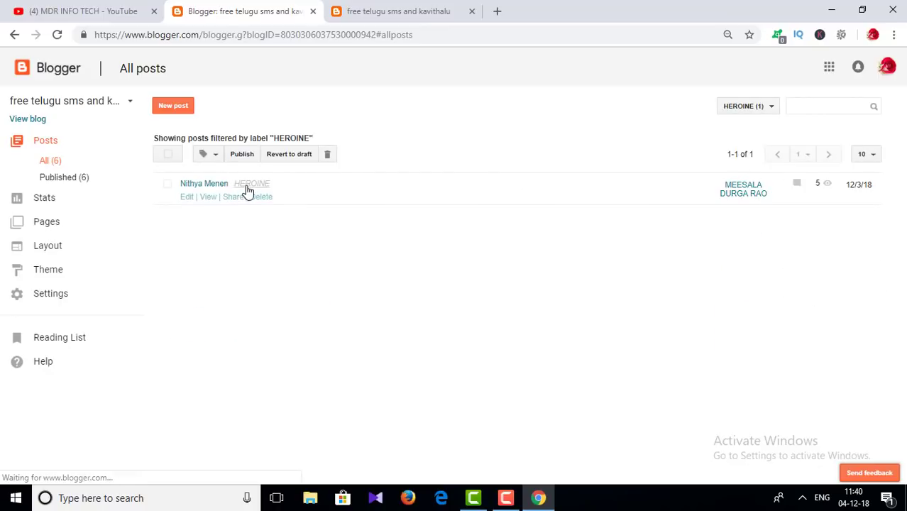
Switch to the published blog and open the Nithya Menen post from the archive to reach its label.
{"action": "left_click", "coordinate": [410, 8]}
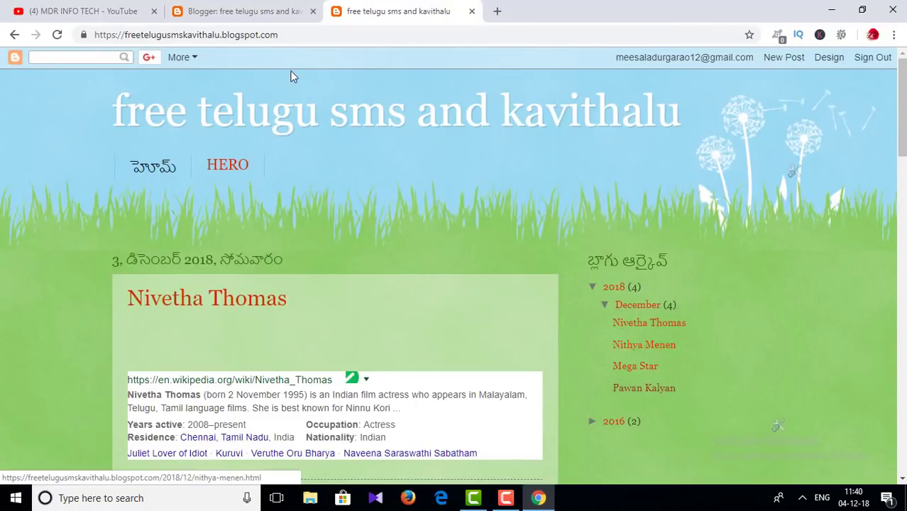
{"action": "left_click", "coordinate": [263, 8]}
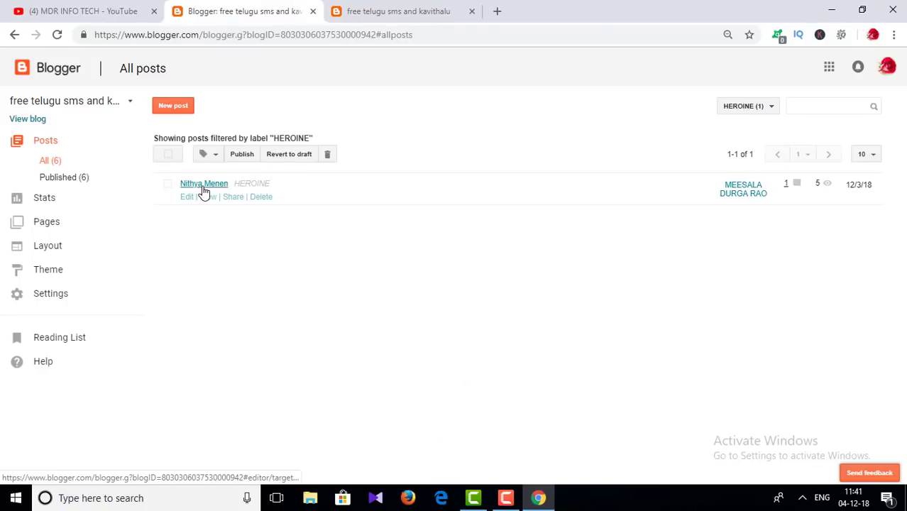
{"action": "left_click", "coordinate": [426, 10]}
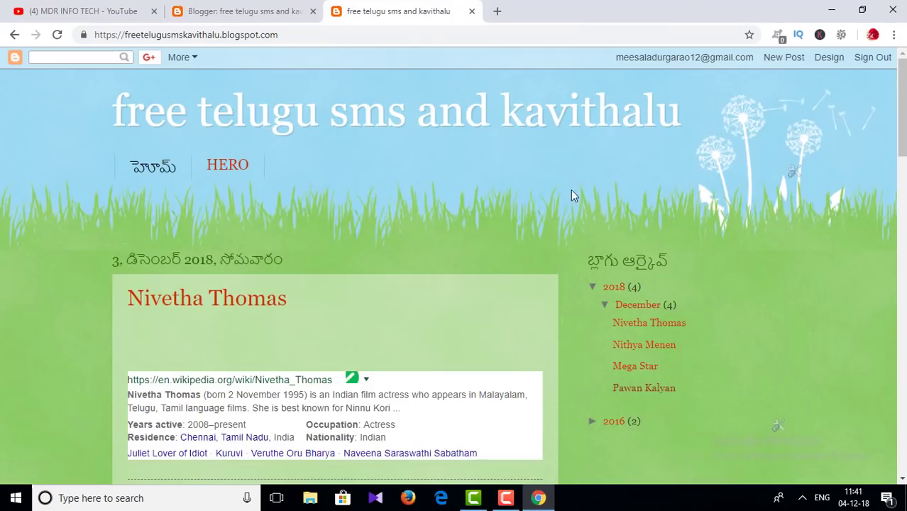
{"action": "left_click", "coordinate": [639, 345]}
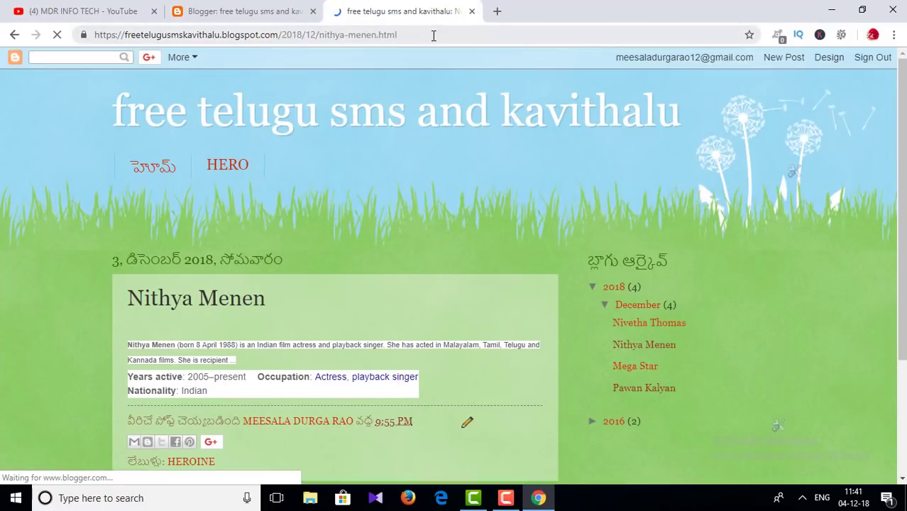
{"action": "scroll", "coordinate": [658, 50], "scroll_direction": "down", "scroll_amount": 1}
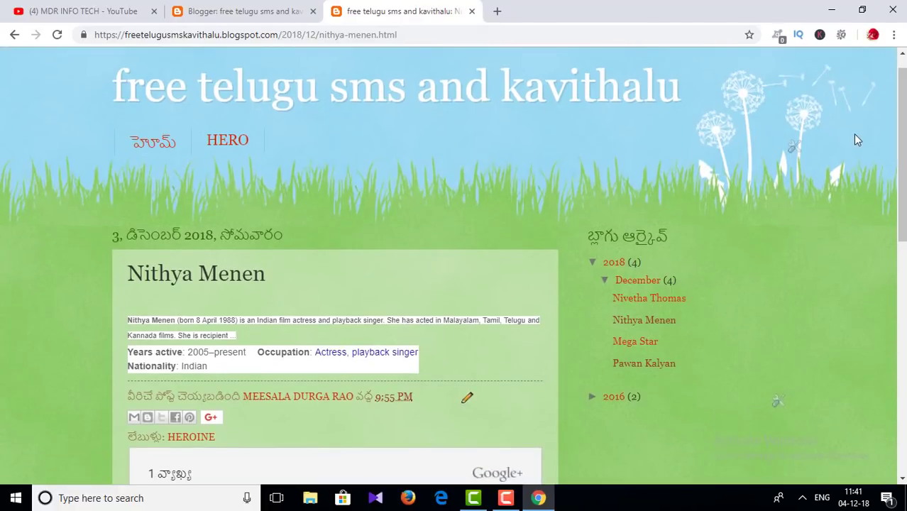
{"action": "scroll", "coordinate": [882, 143], "scroll_direction": "down", "scroll_amount": 3}
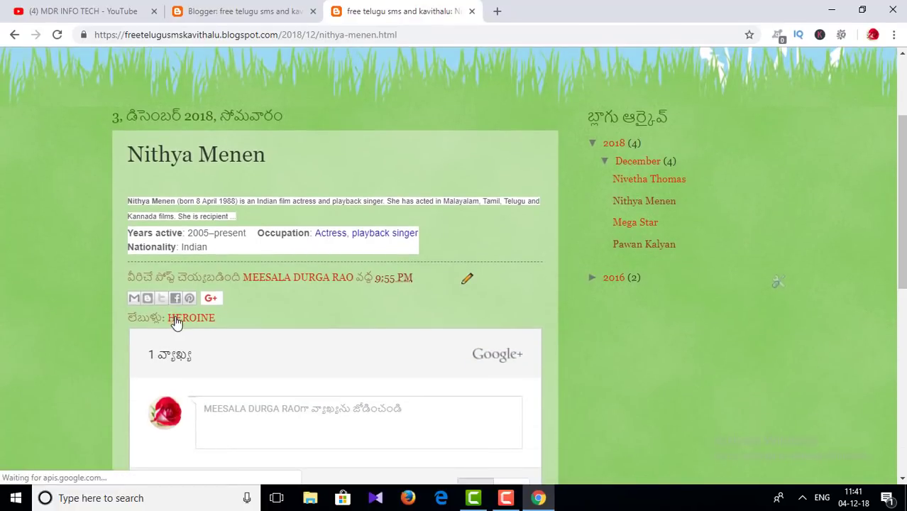
Open the HEROINE label page from the post and copy its web address.
{"action": "left_click", "coordinate": [193, 320]}
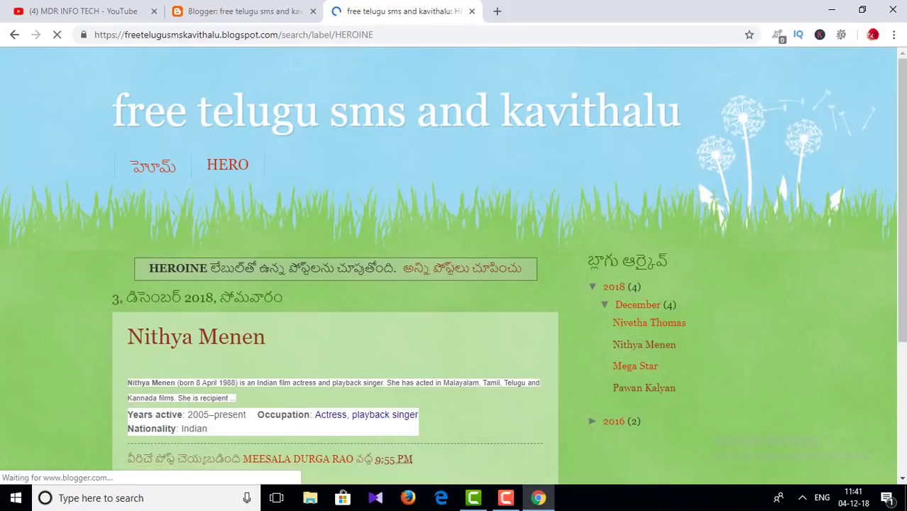
{"action": "scroll", "coordinate": [244, 285], "scroll_direction": "down", "scroll_amount": 2}
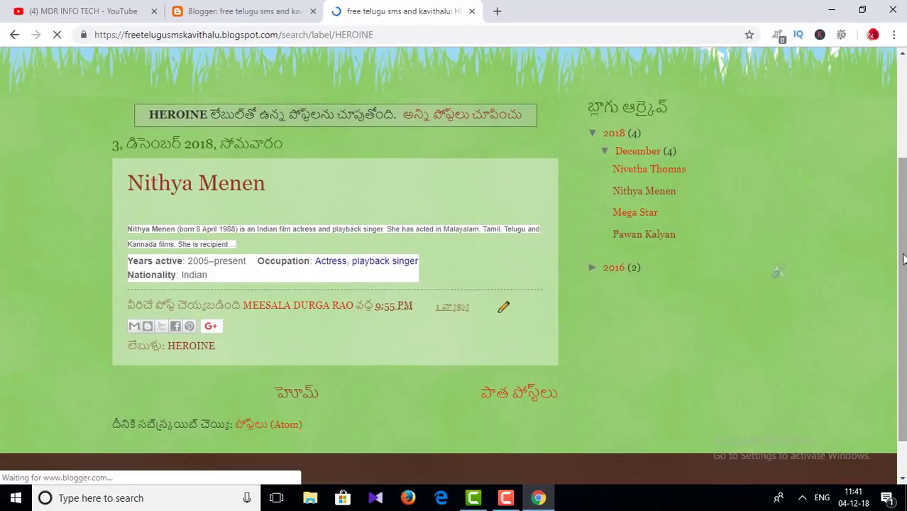
{"action": "left_click", "coordinate": [329, 34]}
{"action": "key", "text": "ctrl+c"}
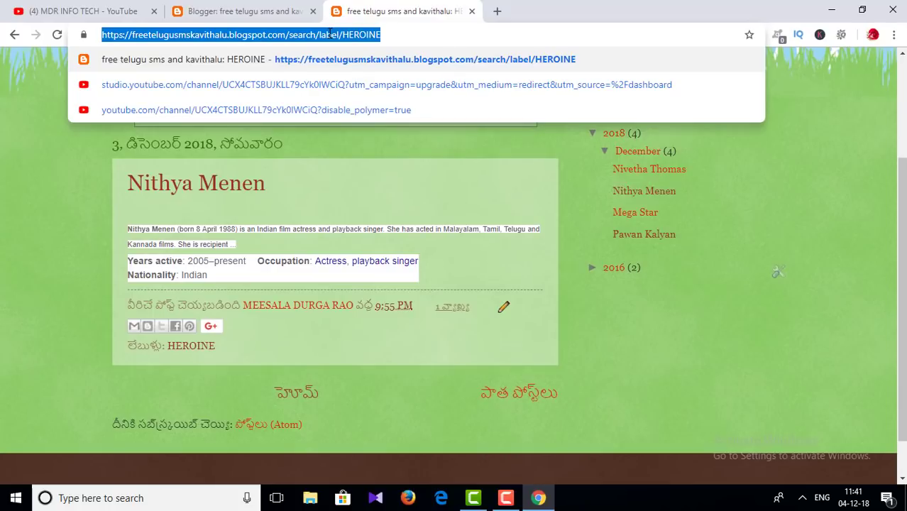
Return to the Blogger dashboard and open the Pages gadget in the layout's Cross-Column section for editing.
{"action": "left_click", "coordinate": [245, 6]}
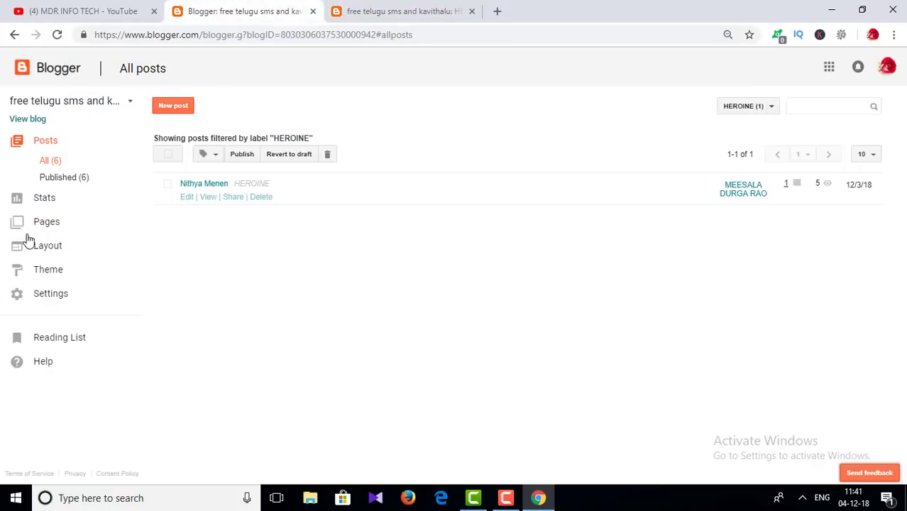
{"action": "left_click", "coordinate": [31, 248]}
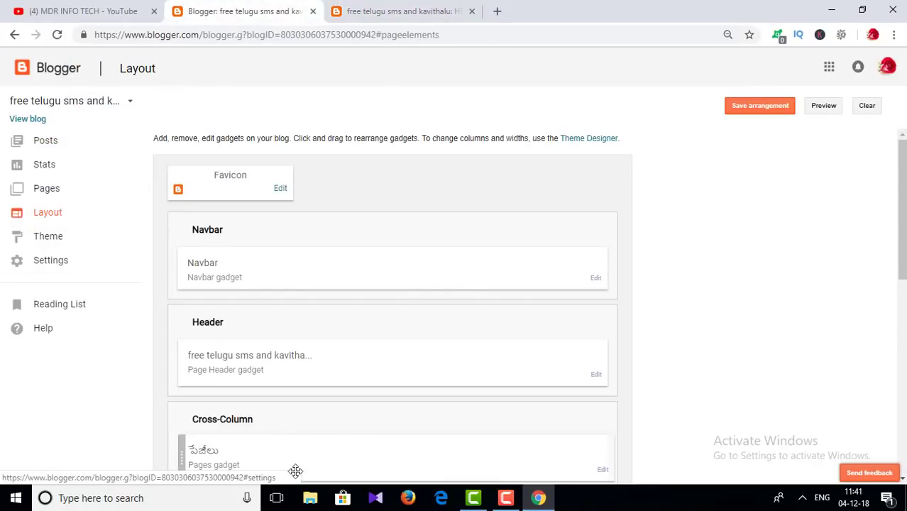
{"action": "scroll", "coordinate": [778, 285], "scroll_direction": "down", "scroll_amount": 3}
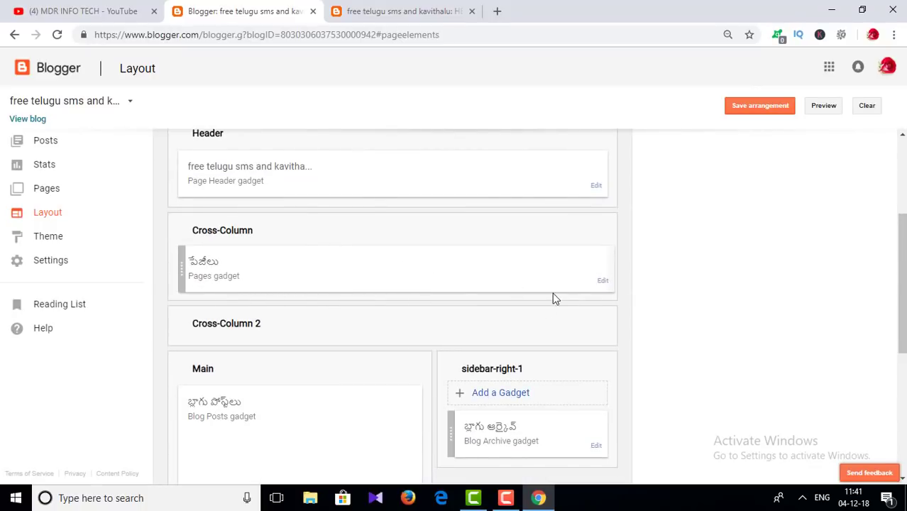
{"action": "left_click", "coordinate": [603, 283]}
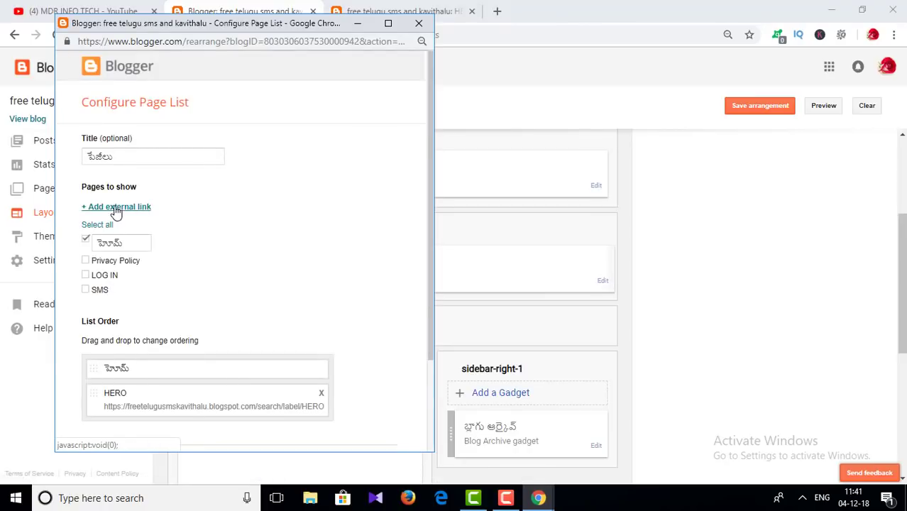
{"action": "left_click", "coordinate": [116, 213]}
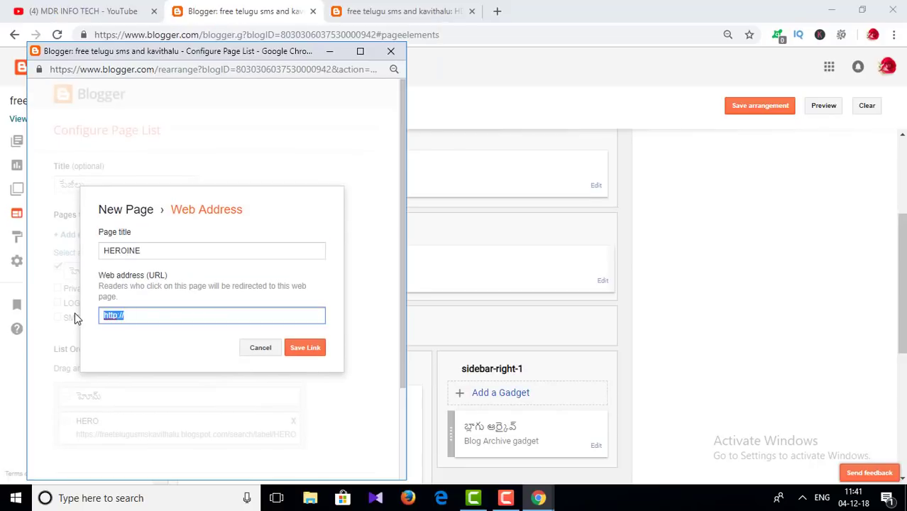
{"action": "key", "text": "BackSpace"}
{"action": "right_click", "coordinate": [111, 315]}
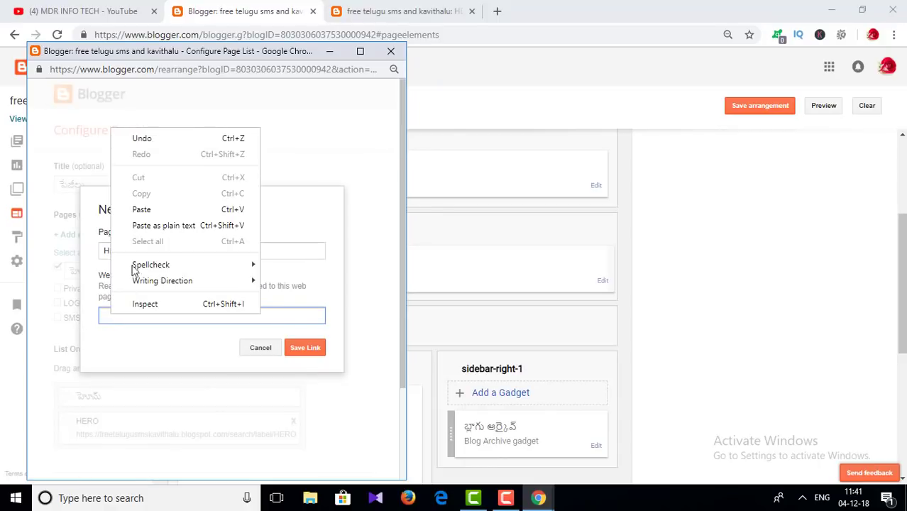
{"action": "left_click", "coordinate": [150, 210]}
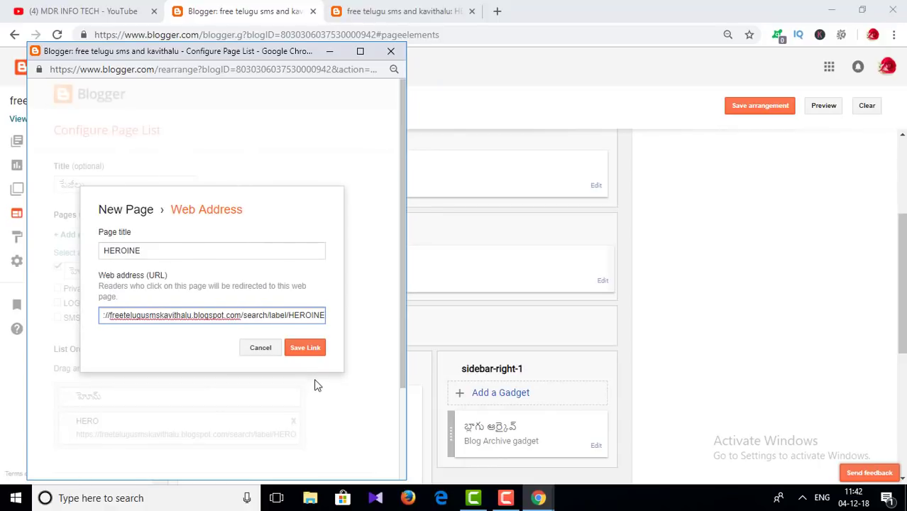
{"action": "left_click", "coordinate": [310, 353]}
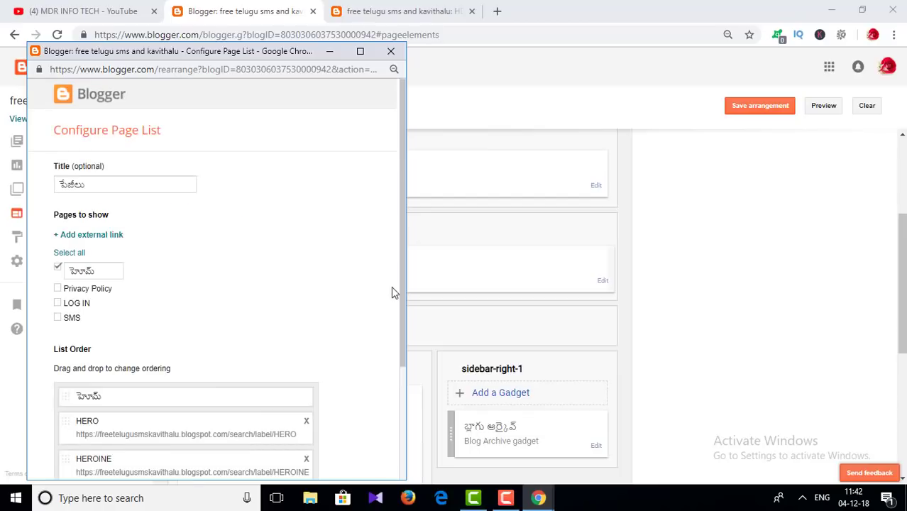
{"action": "left_click_drag", "start_coordinate": [402, 280], "coordinate": [402, 426]}
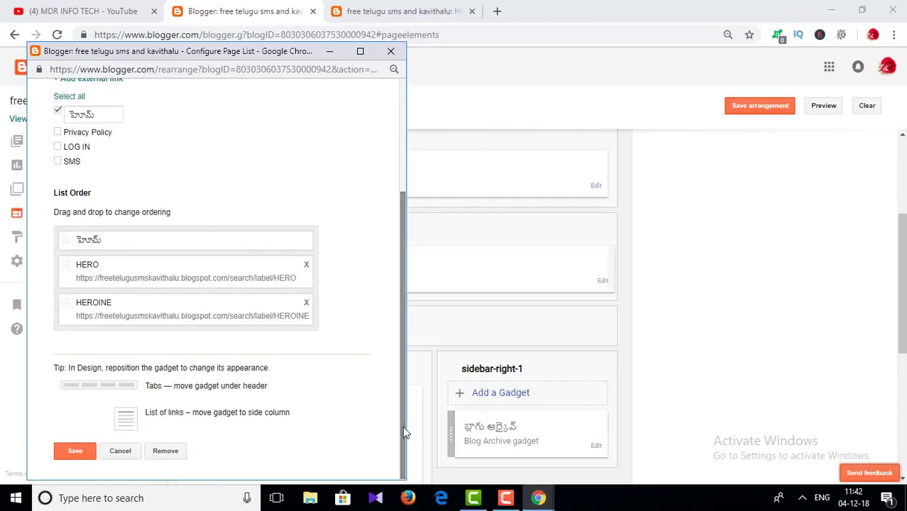
{"action": "left_click", "coordinate": [66, 449]}
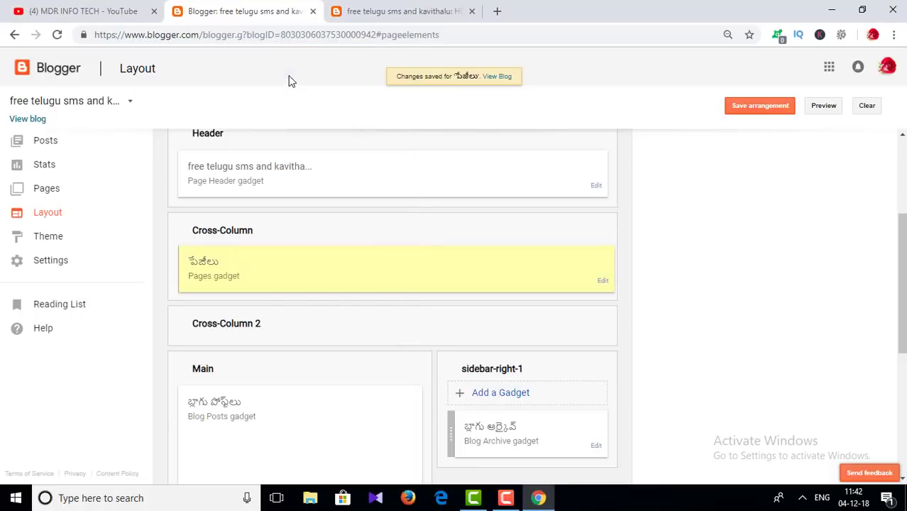
Switch to the published blog's HEROINE label page and reload it to check the updated menu.
{"action": "left_click", "coordinate": [409, 10]}
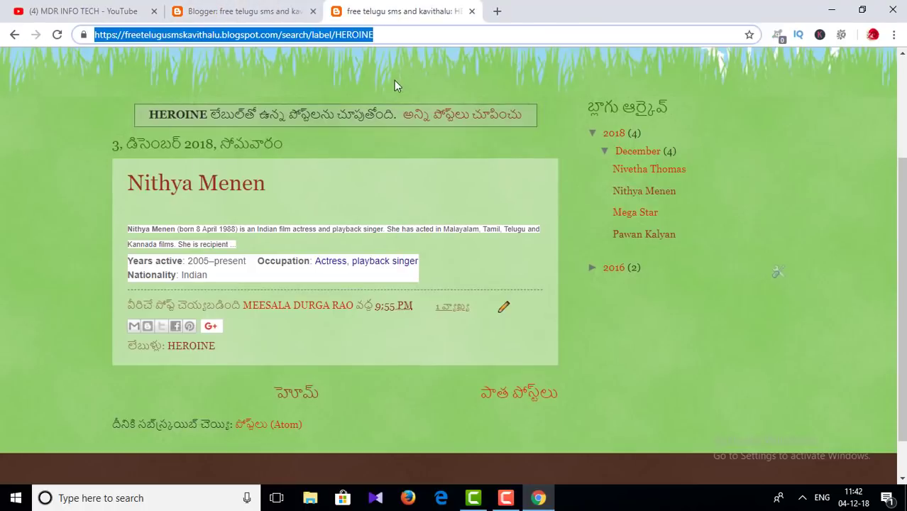
{"action": "key", "text": "F5"}
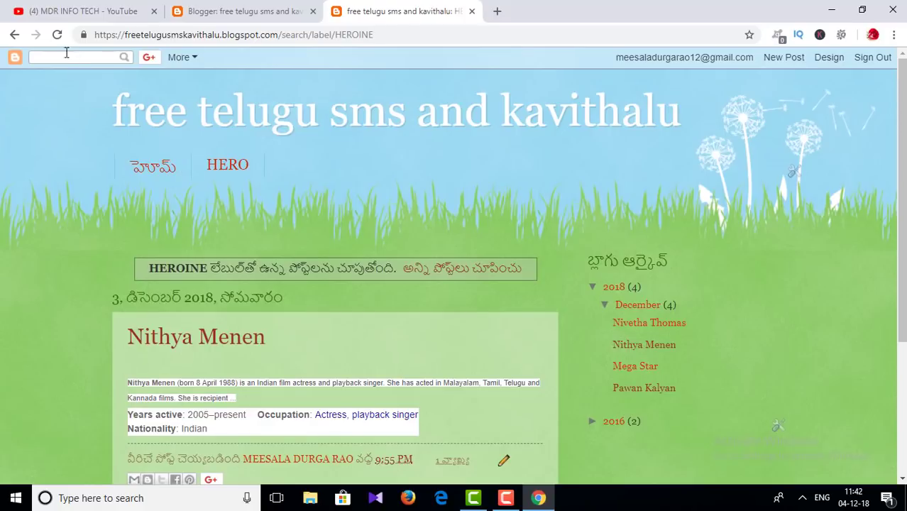
{"action": "left_click", "coordinate": [61, 38]}
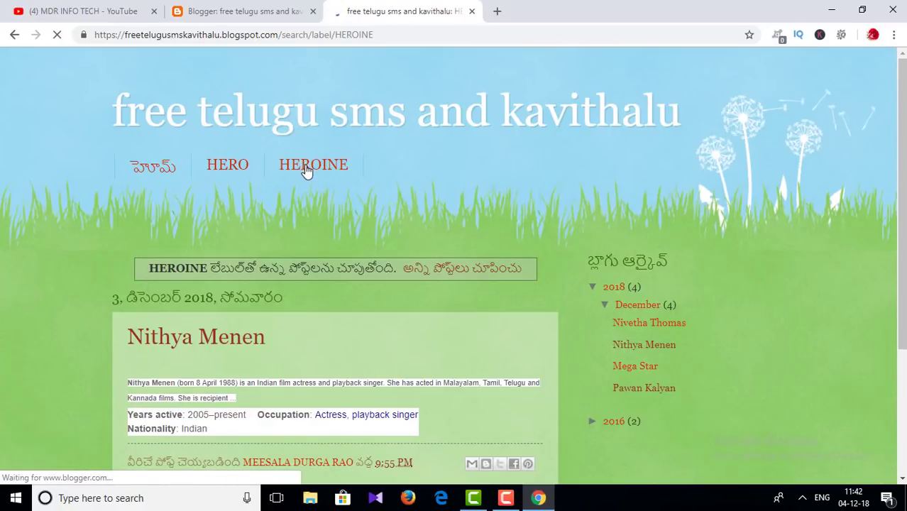
Open the HERO and HEROINE pages from the blog menu and examine the posts on each.
{"action": "left_click", "coordinate": [227, 166]}
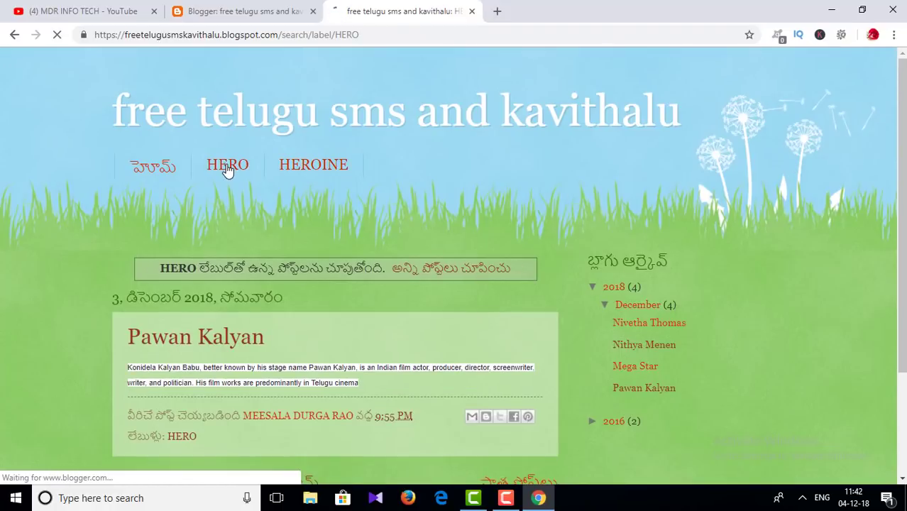
{"action": "scroll", "coordinate": [455, 266], "scroll_direction": "down", "scroll_amount": 3}
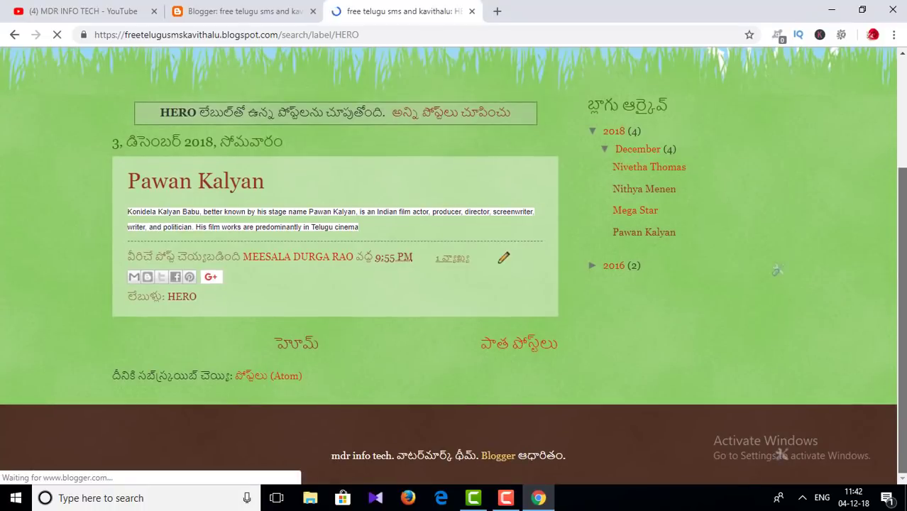
{"action": "scroll", "coordinate": [454, 267], "scroll_direction": "up", "scroll_amount": 2}
{"action": "scroll", "coordinate": [468, 95], "scroll_direction": "up", "scroll_amount": 2}
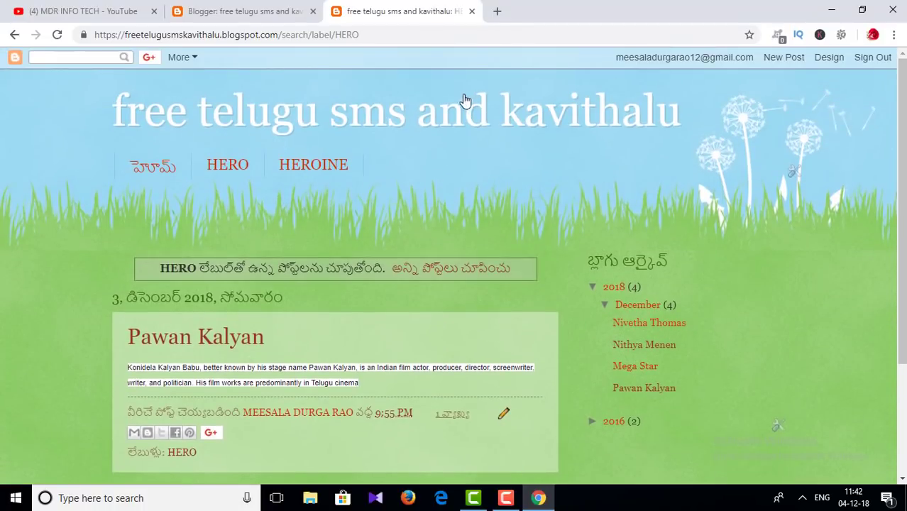
{"action": "left_click", "coordinate": [304, 170]}
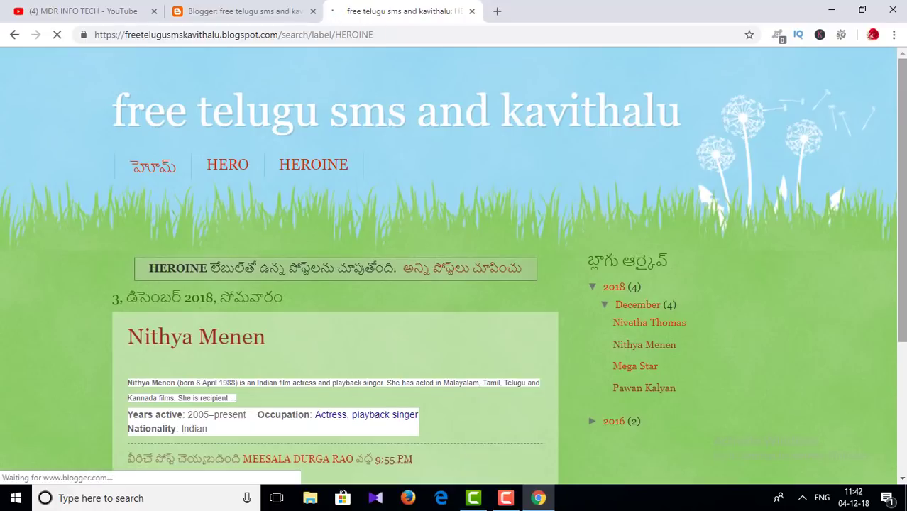
{"action": "scroll", "coordinate": [778, 257], "scroll_direction": "down", "scroll_amount": 2}
{"action": "scroll", "coordinate": [454, 267], "scroll_direction": "up", "scroll_amount": 2}
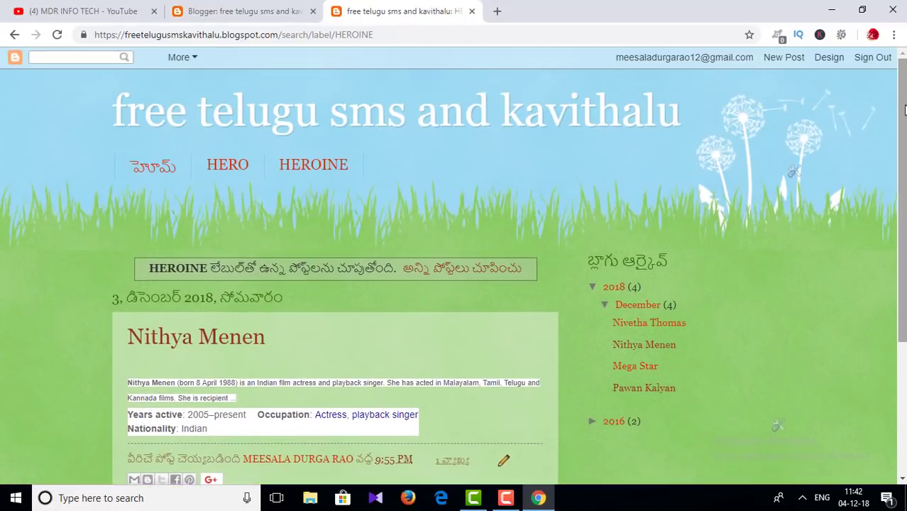
Return to the Blogger dashboard, list the published posts and open the Mega Star post for editing.
{"action": "left_click", "coordinate": [250, 8]}
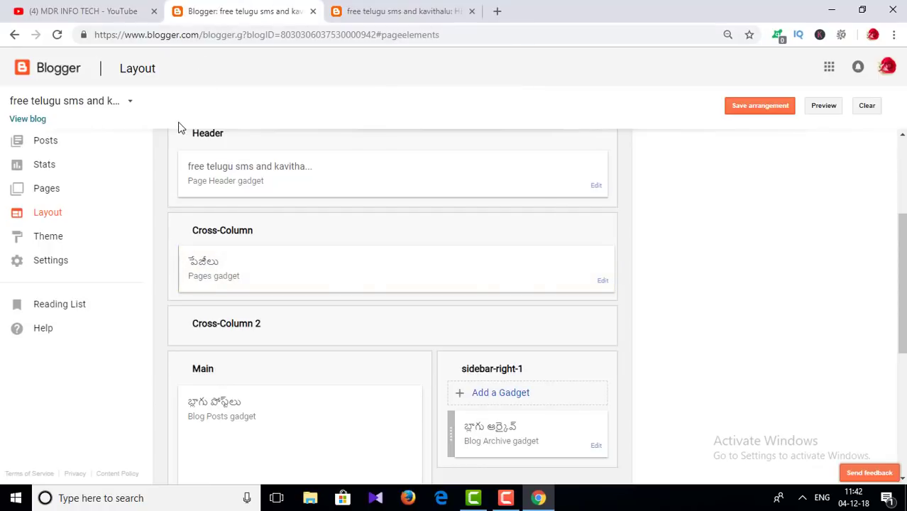
{"action": "left_click", "coordinate": [33, 141]}
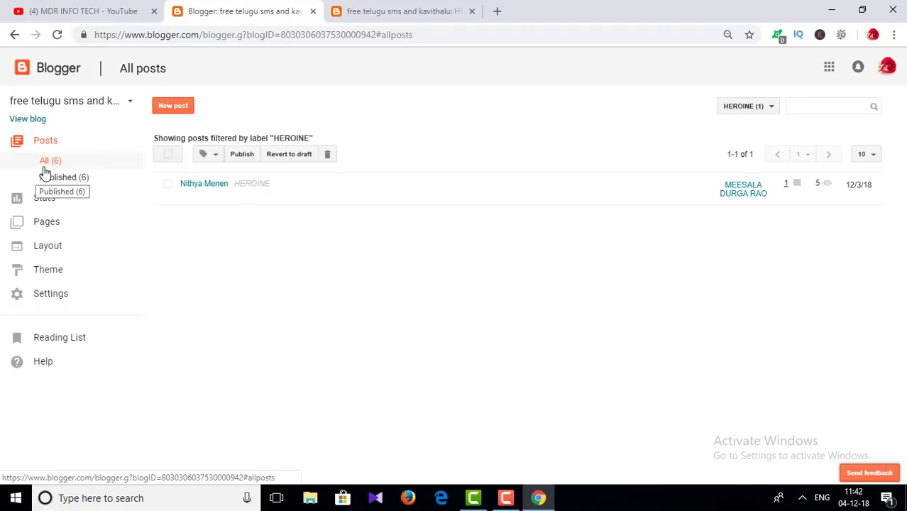
{"action": "left_click", "coordinate": [56, 177]}
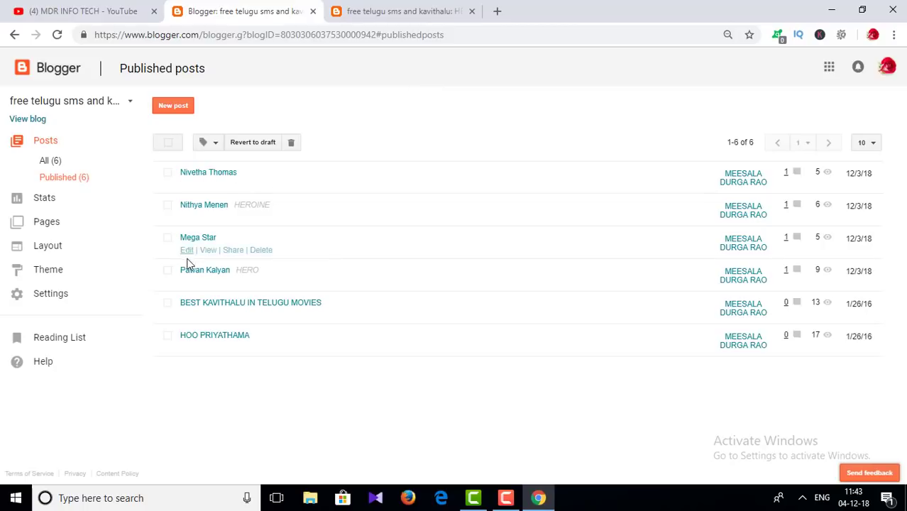
{"action": "left_click", "coordinate": [188, 252]}
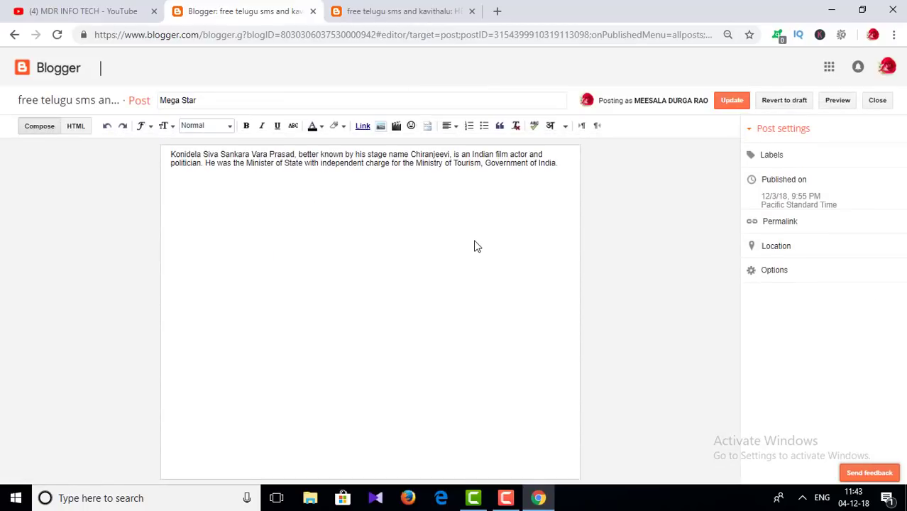
Assign the HERO label to the Mega Star post and the HEROINE label to the Nivetha Thomas post, updating each.
{"action": "left_click", "coordinate": [770, 154]}
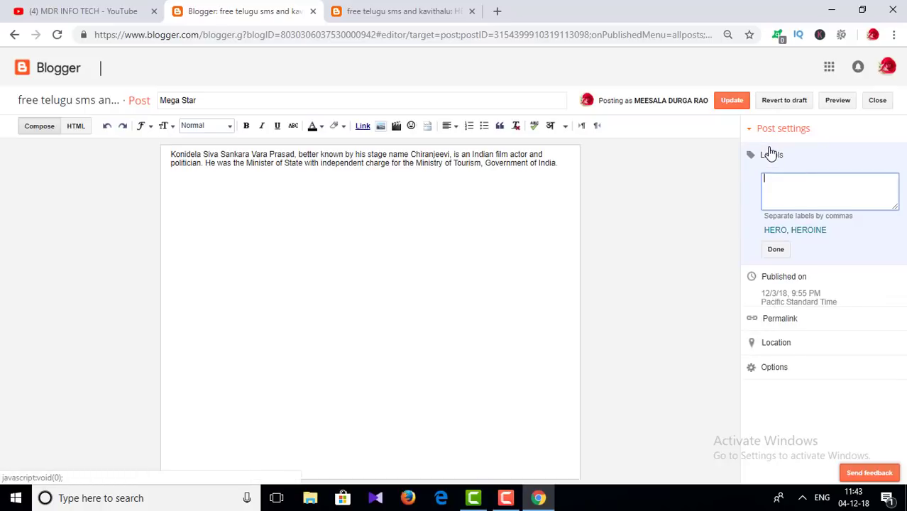
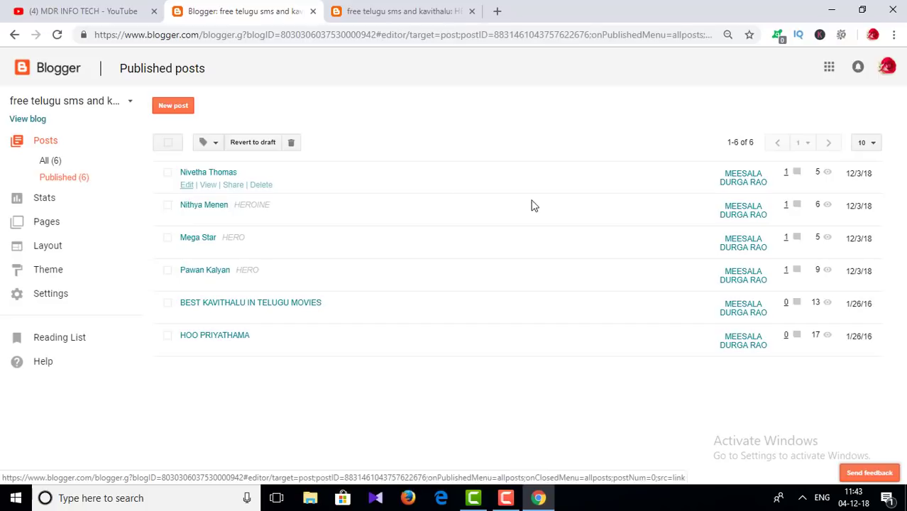
{"action": "left_click", "coordinate": [800, 159]}
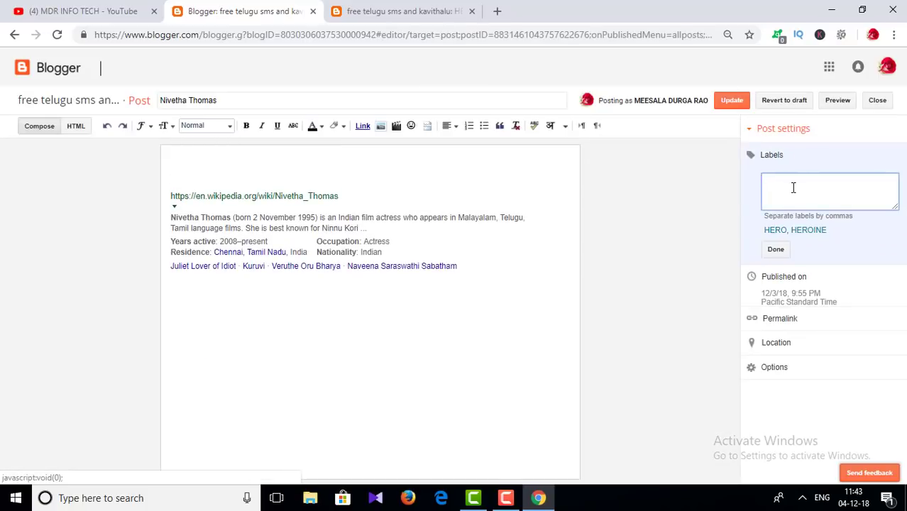
{"action": "left_click", "coordinate": [807, 234]}
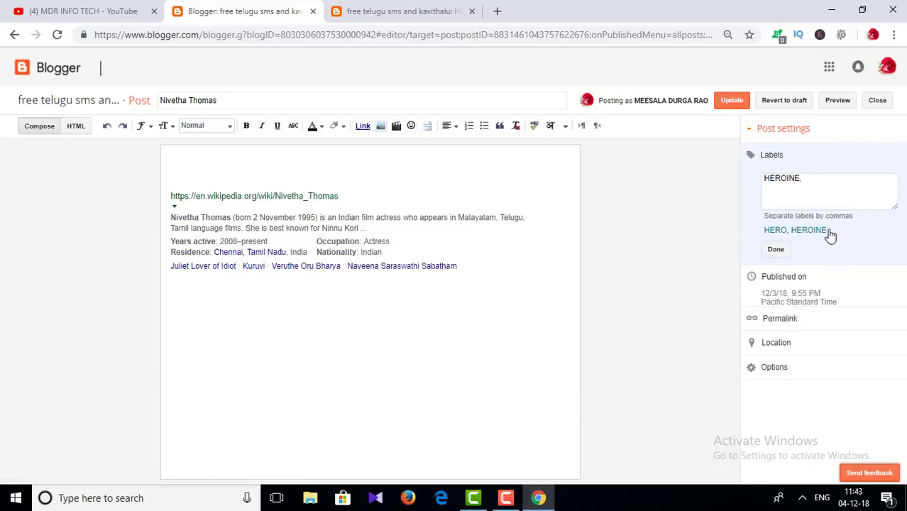
{"action": "left_click", "coordinate": [774, 253]}
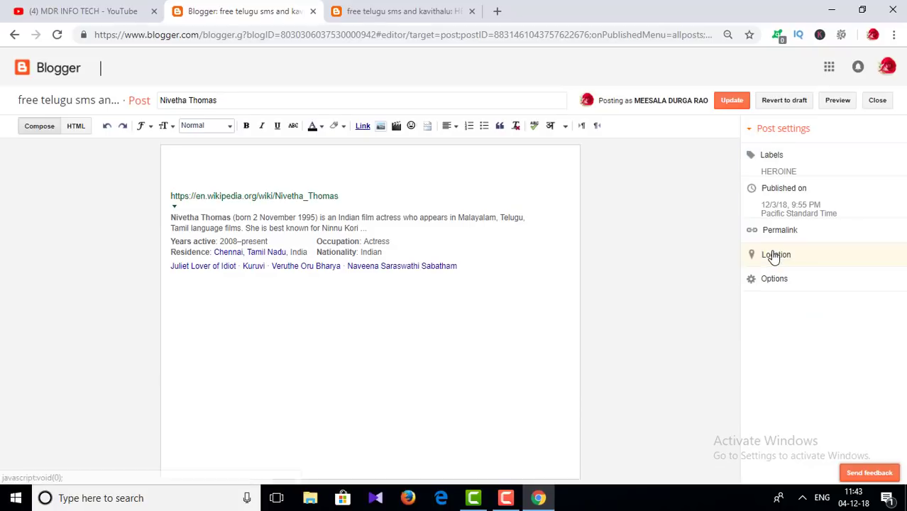
{"action": "left_click", "coordinate": [732, 103]}
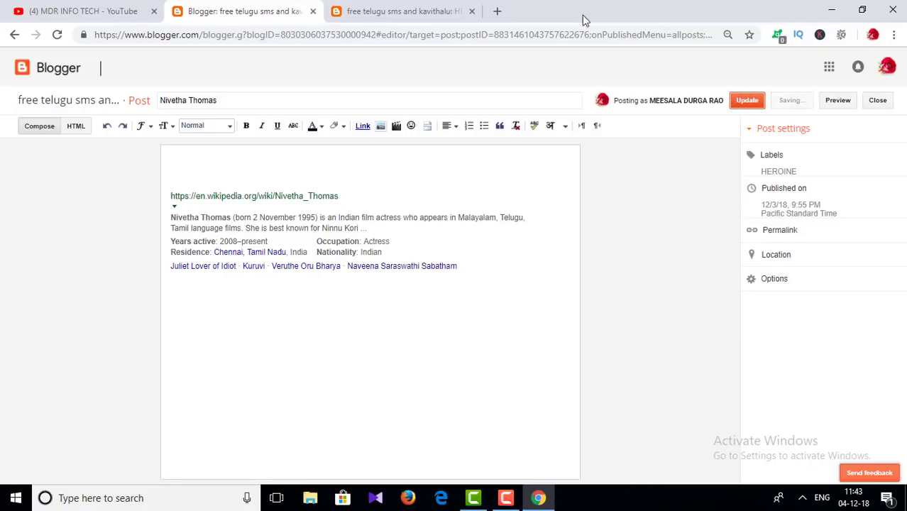
Open the published blog's HEROINE page to examine its posts, and check the HEROINE posts in the Blogger dashboard.
{"action": "left_click", "coordinate": [418, 9]}
{"action": "left_click", "coordinate": [281, 9]}
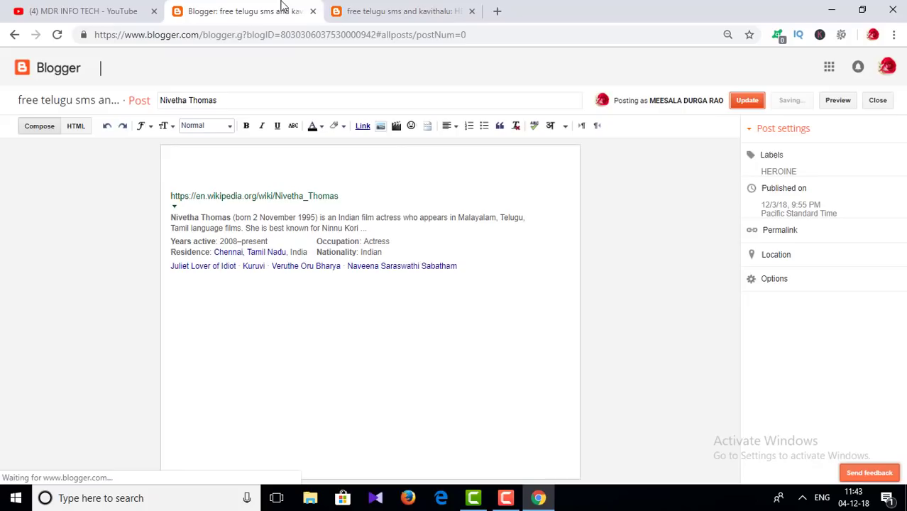
{"action": "left_click", "coordinate": [390, 9]}
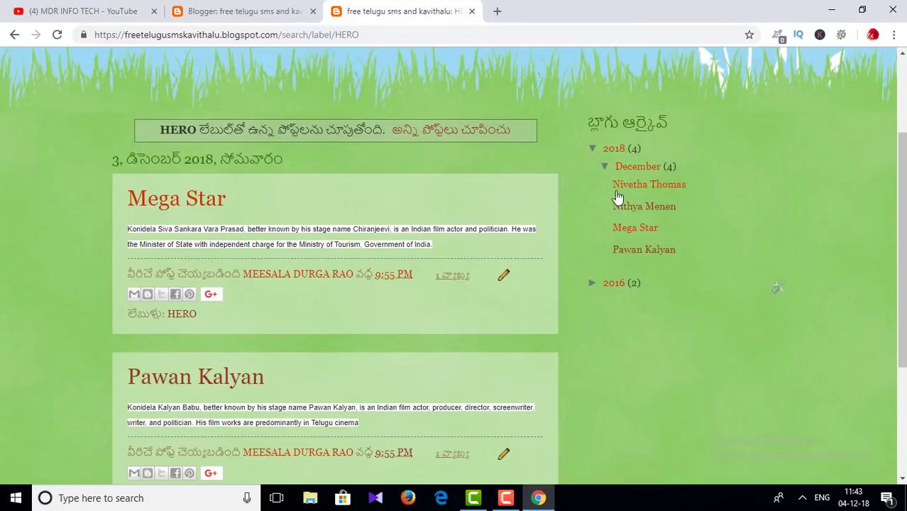
{"action": "scroll", "coordinate": [618, 196], "scroll_direction": "up", "scroll_amount": 2}
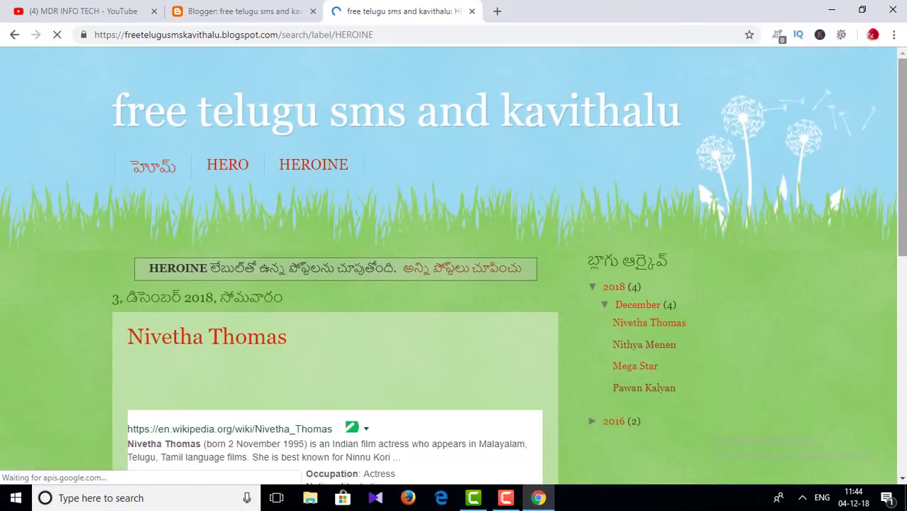
{"action": "scroll", "coordinate": [454, 263], "scroll_direction": "down", "scroll_amount": 3}
{"action": "scroll", "coordinate": [454, 265], "scroll_direction": "down", "scroll_amount": 3}
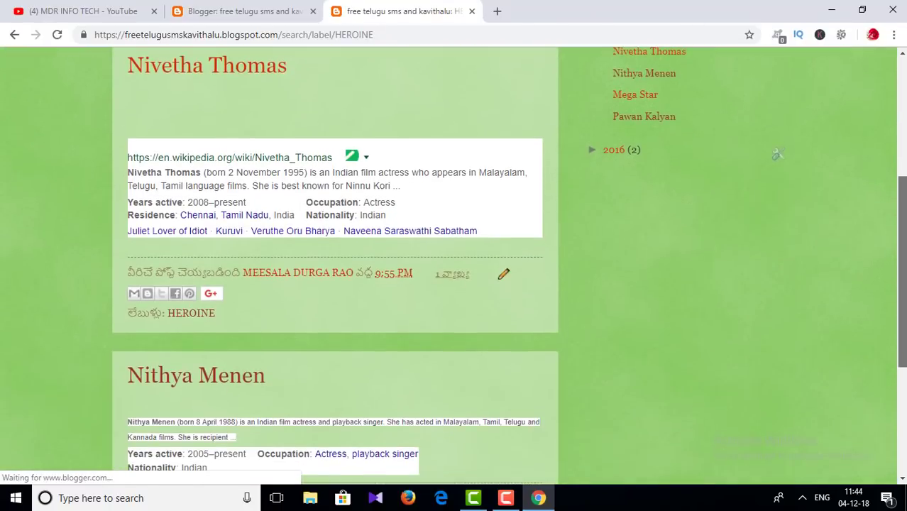
{"action": "scroll", "coordinate": [501, 126], "scroll_direction": "down", "scroll_amount": 2}
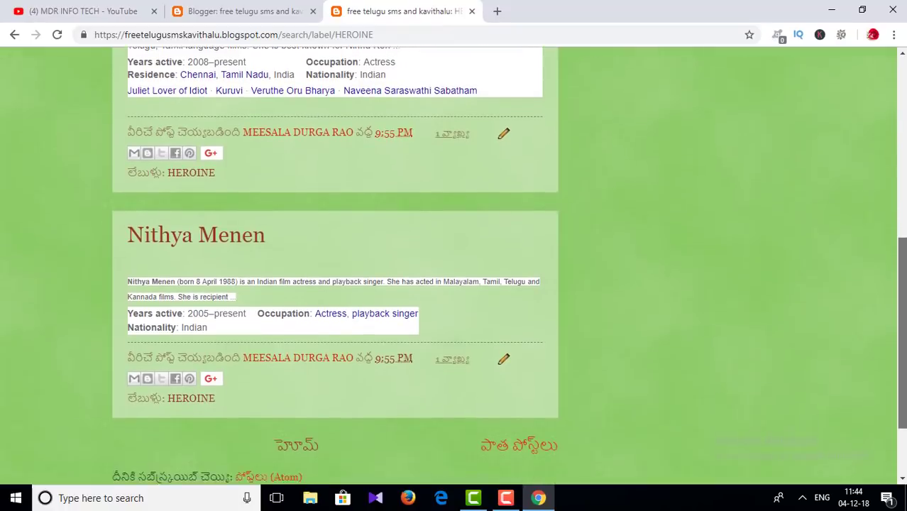
{"action": "scroll", "coordinate": [501, 126], "scroll_direction": "up", "scroll_amount": 8}
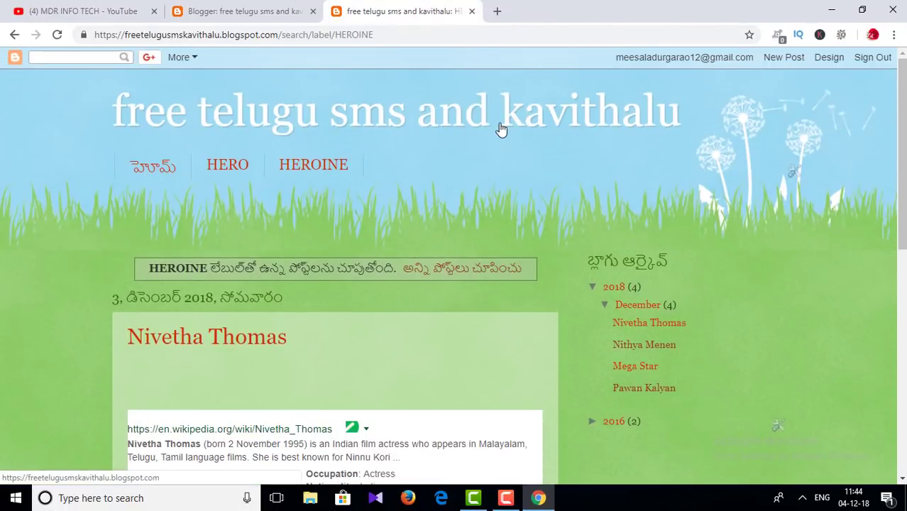
{"action": "left_click", "coordinate": [222, 6]}
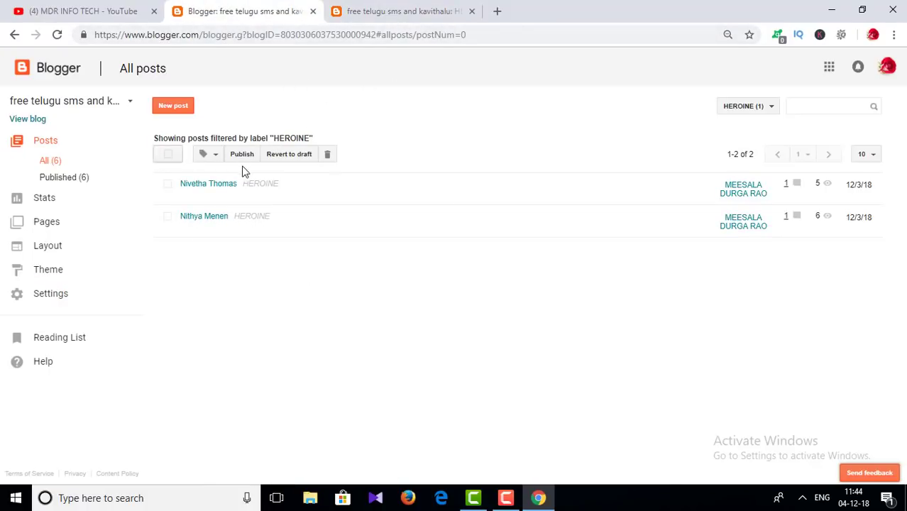
{"action": "left_click", "coordinate": [370, 10]}
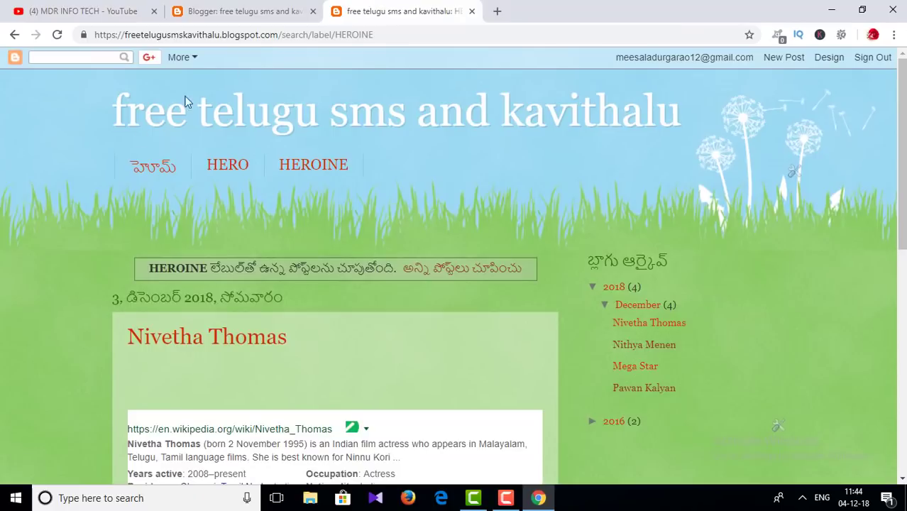
Open the published blog's home page from the menu and examine its address and the full list of posts.
{"action": "left_click", "coordinate": [151, 174]}
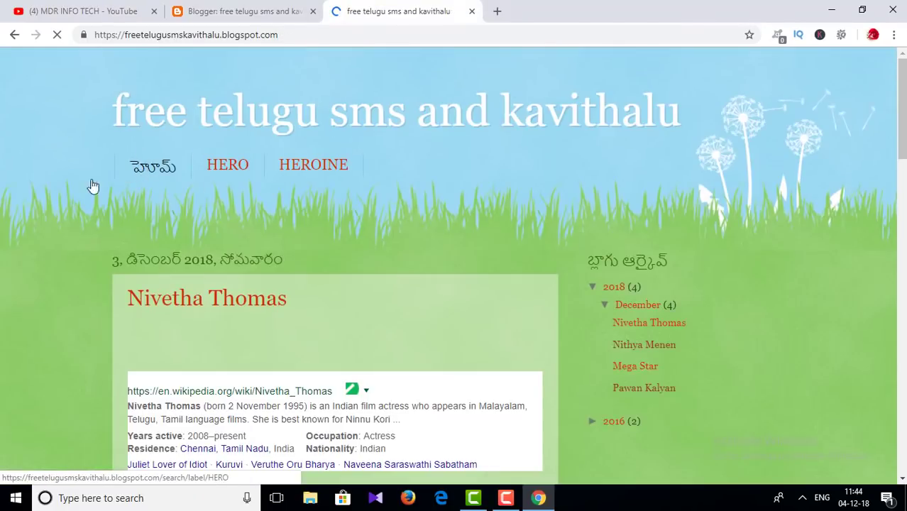
{"action": "scroll", "coordinate": [455, 266], "scroll_direction": "down", "scroll_amount": 10}
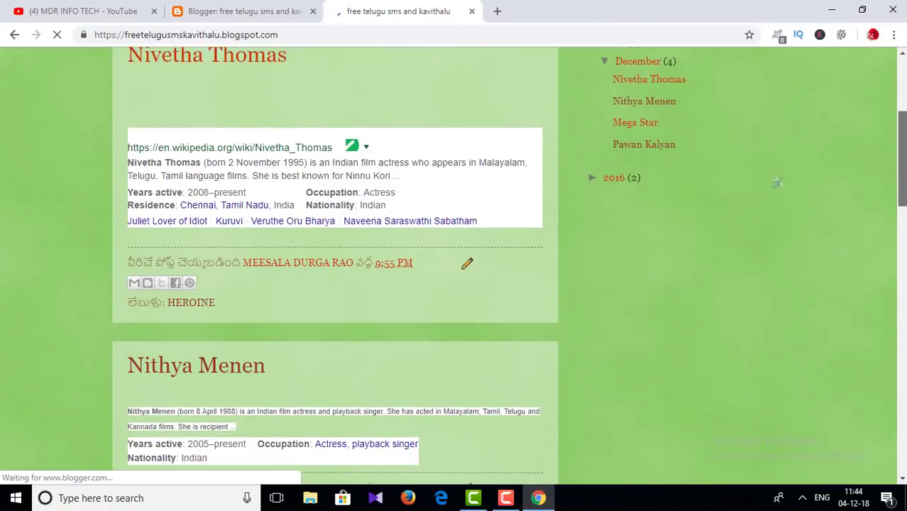
{"action": "scroll", "coordinate": [455, 266], "scroll_direction": "down", "scroll_amount": 3}
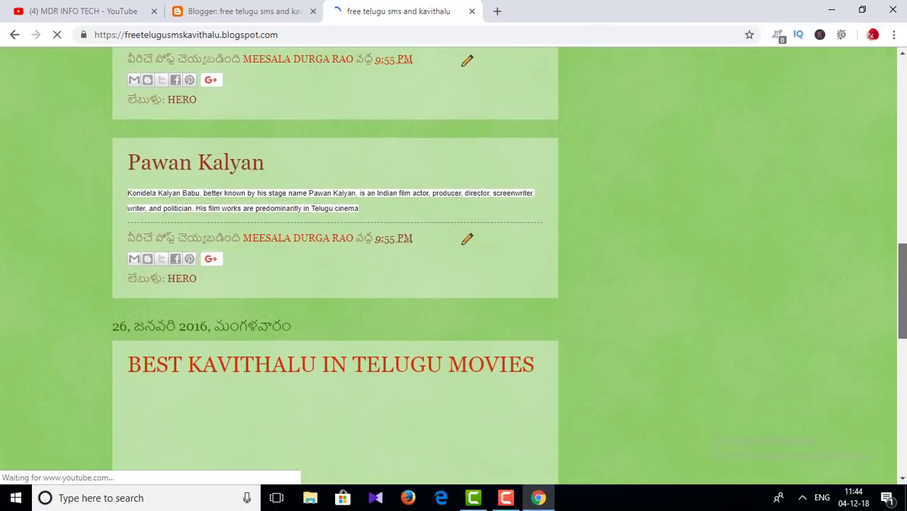
{"action": "scroll", "coordinate": [454, 265], "scroll_direction": "up", "scroll_amount": 12}
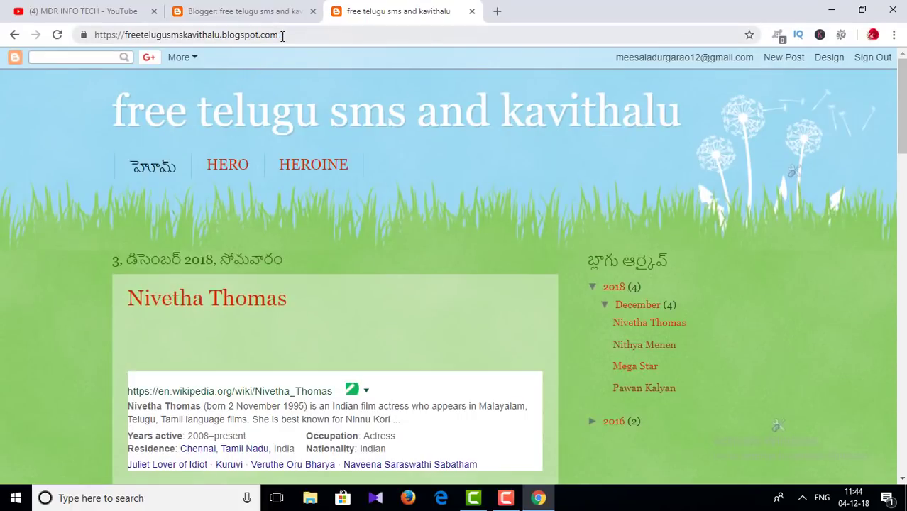
{"action": "left_click_drag", "start_coordinate": [283, 36], "coordinate": [96, 34]}
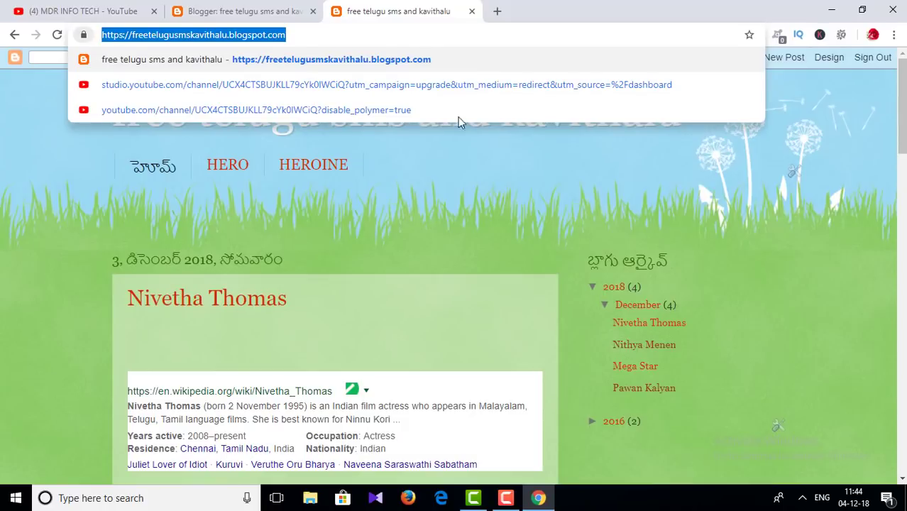
{"action": "scroll", "coordinate": [455, 263], "scroll_direction": "down", "scroll_amount": 20}
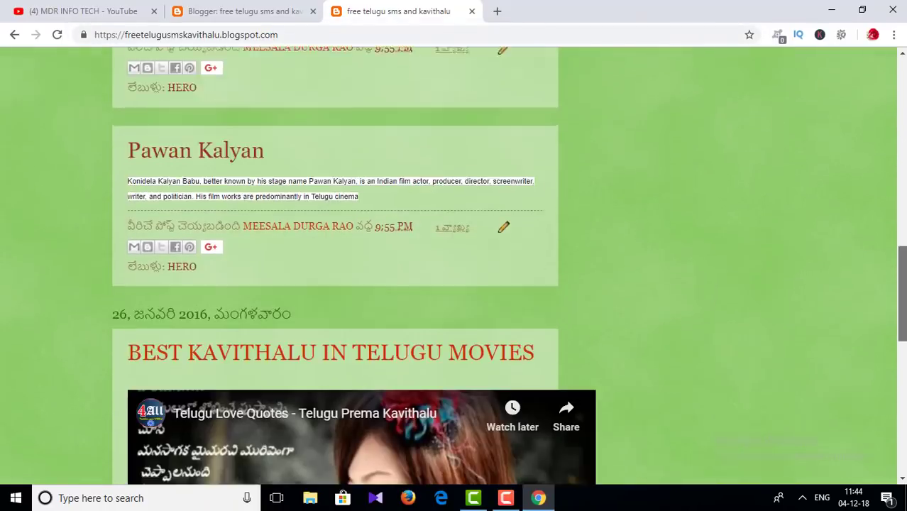
{"action": "scroll", "coordinate": [255, 339], "scroll_direction": "up", "scroll_amount": 20}
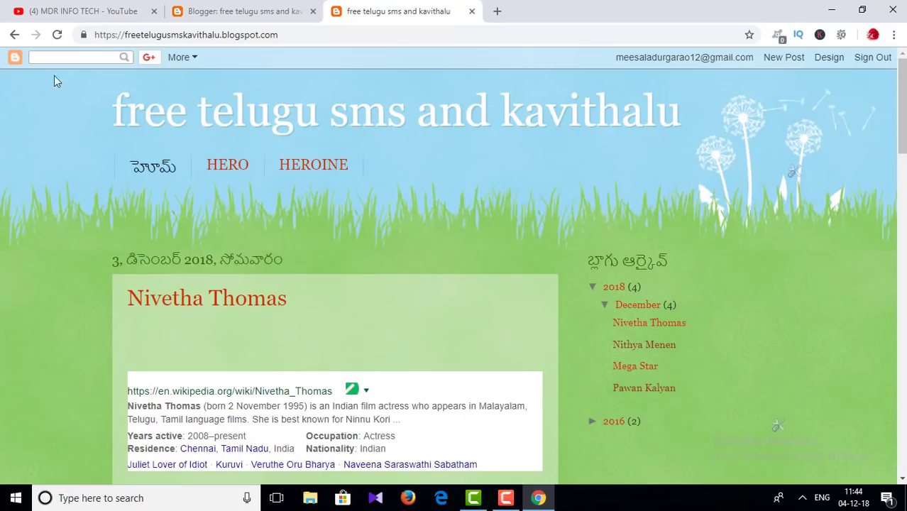
Switch to the MDR INFO TECH channel page on YouTube.
{"action": "left_click", "coordinate": [67, 8]}
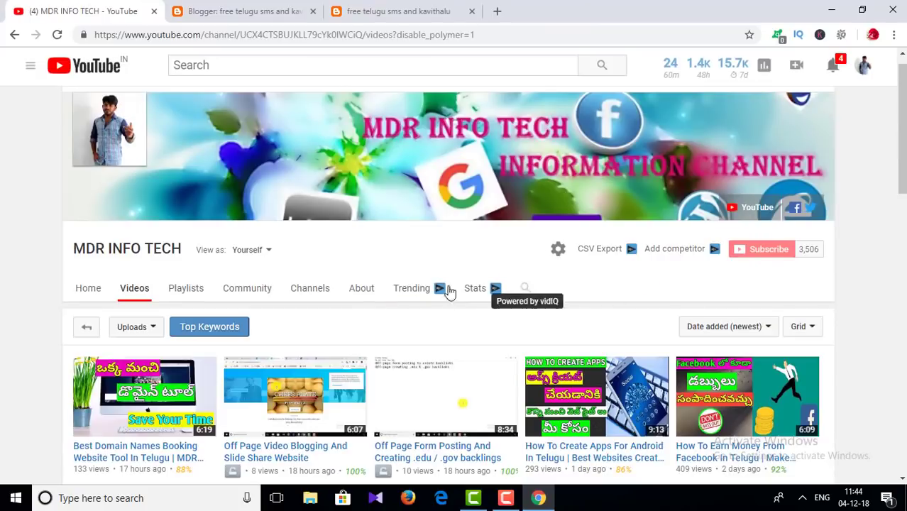